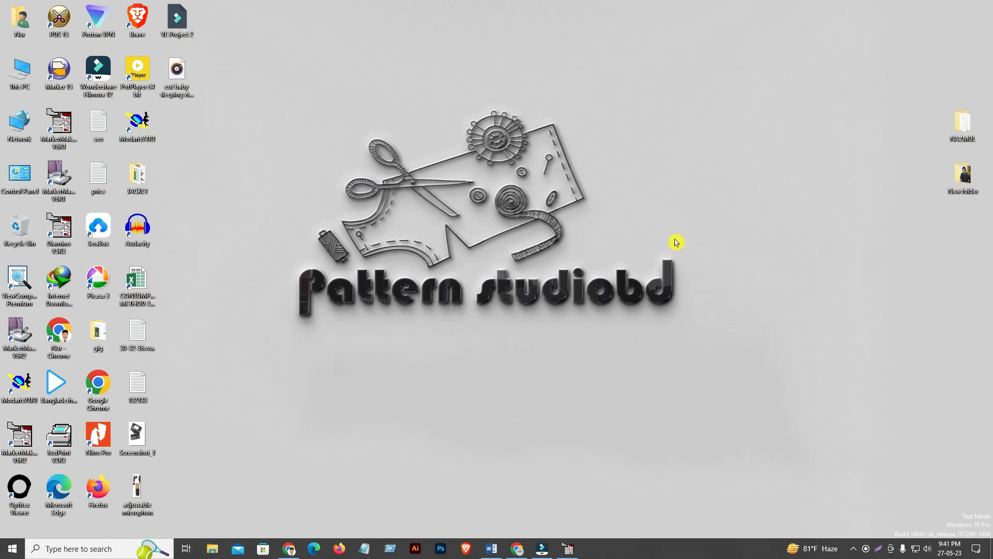
Switch to the MarkerMaking window with the open NH283428 SHELL56R12 marker
{"action": "left_click", "coordinate": [568, 548]}
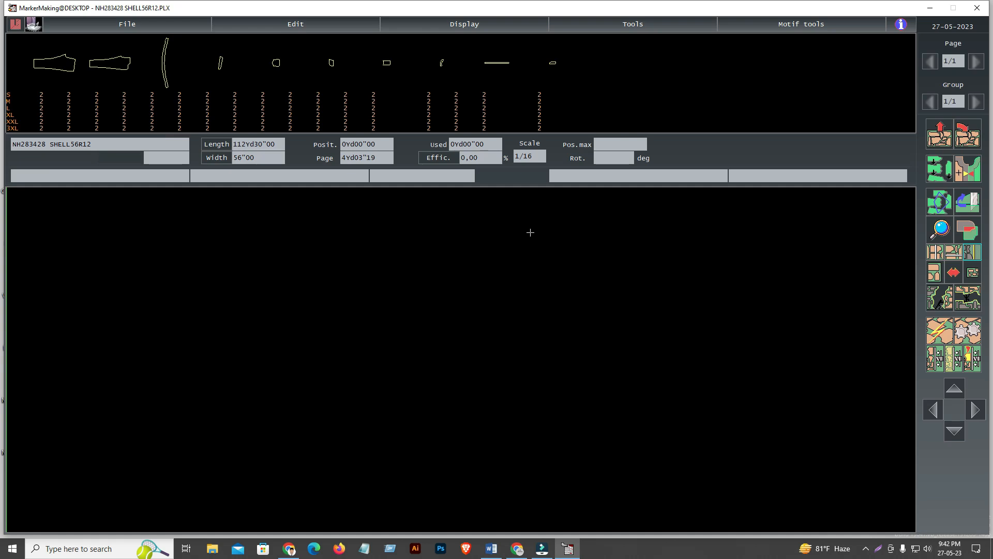
Place one size S piece of the first leg pattern, shift it within the marker and remove it again
{"action": "left_click", "coordinate": [45, 93]}
{"action": "left_click", "coordinate": [45, 94]}
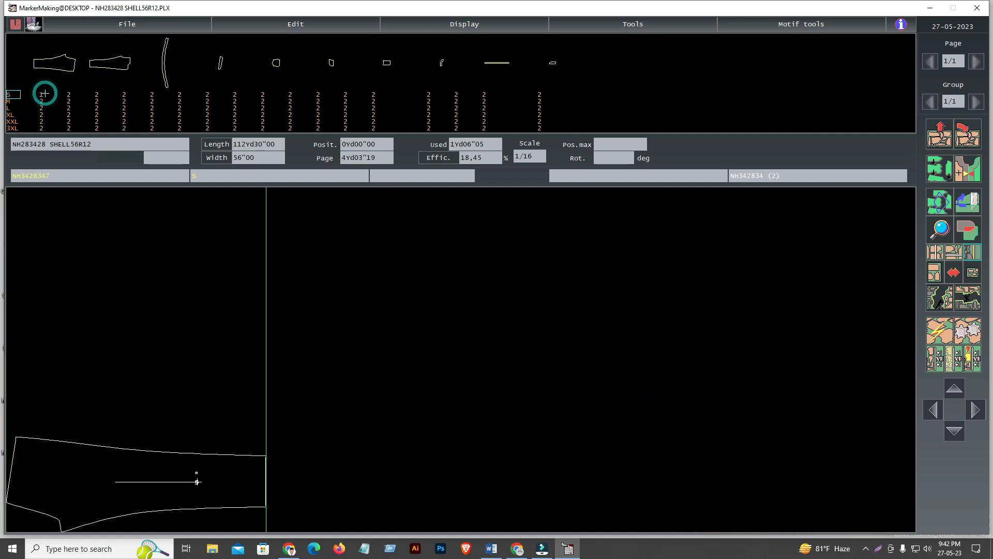
{"action": "left_click", "coordinate": [637, 25]}
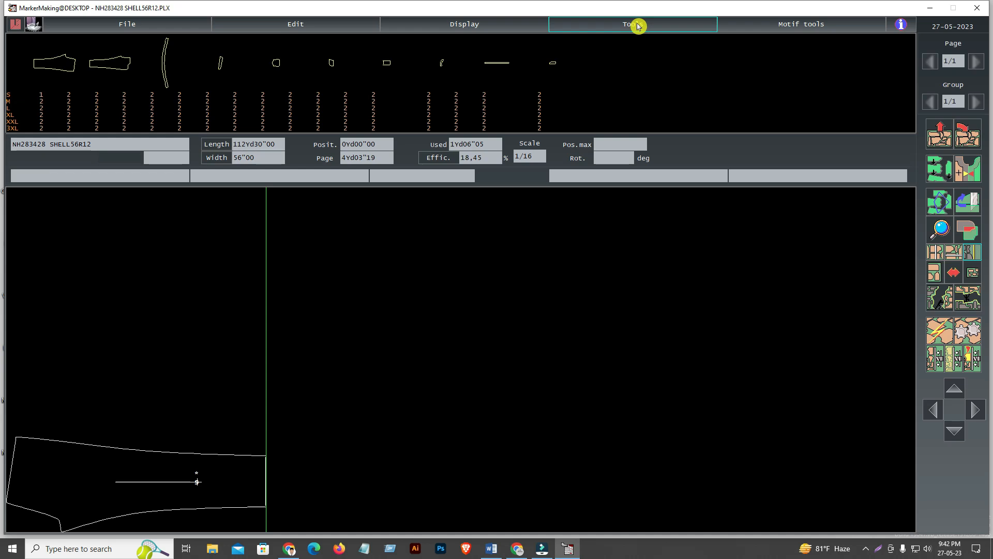
{"action": "left_click", "coordinate": [196, 481]}
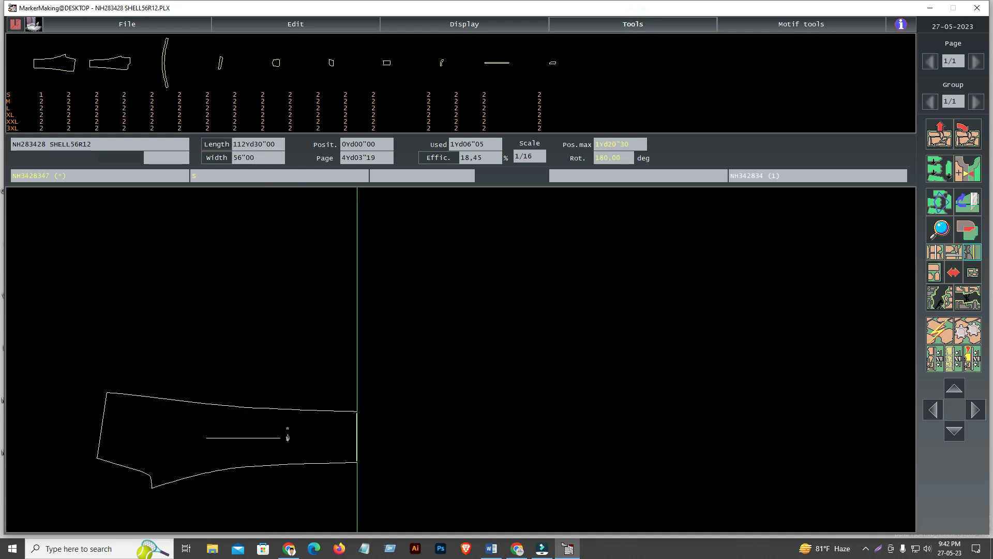
{"action": "left_click", "coordinate": [287, 434]}
{"action": "key", "text": "Delete"}
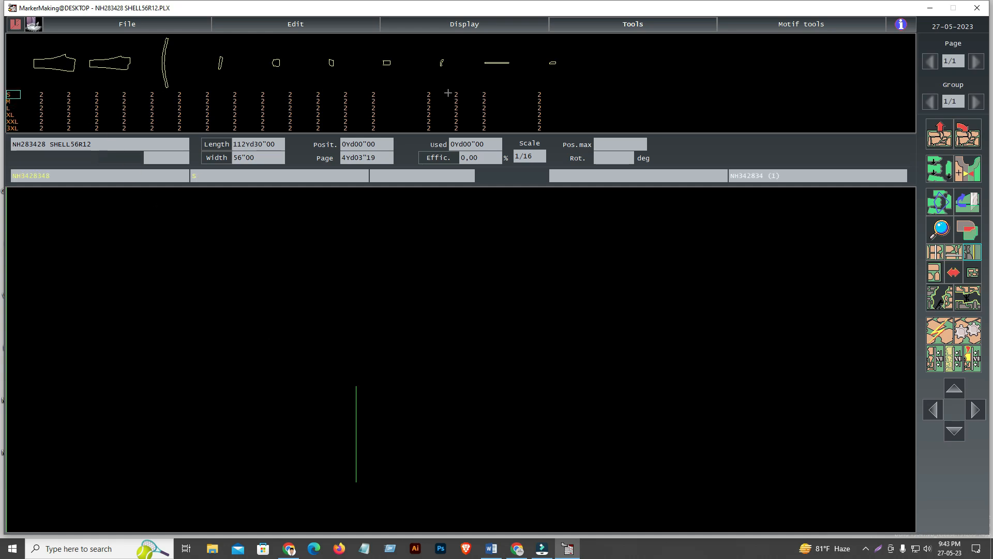
Place the size S small end piece, long narrow strip, both curved facings and rectangular piece in the marker
{"action": "left_click", "coordinate": [539, 93]}
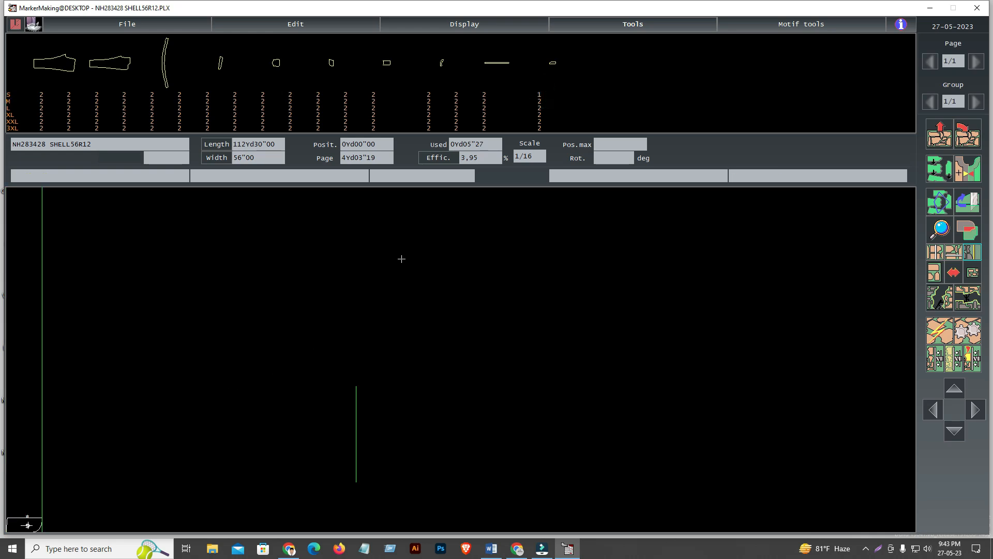
{"action": "left_click", "coordinate": [485, 94]}
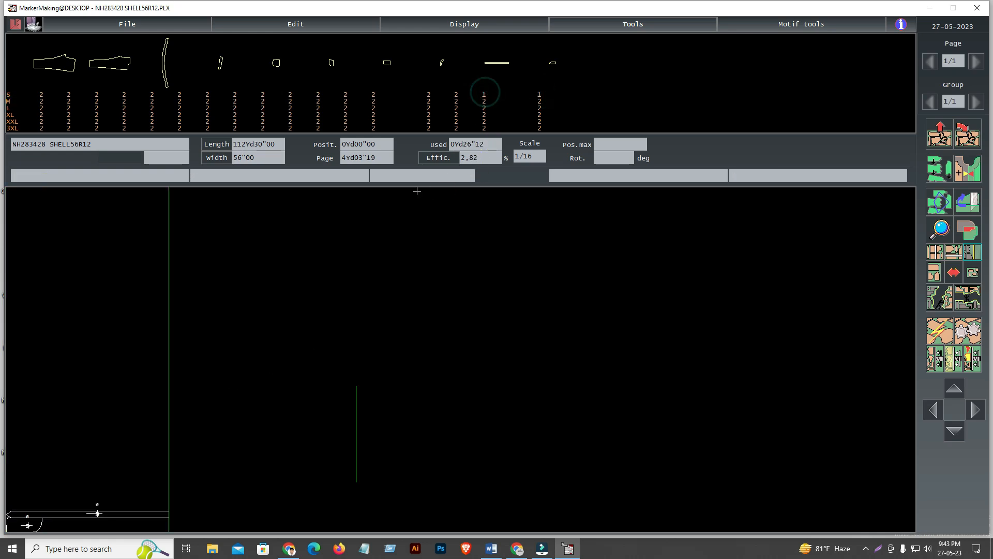
{"action": "left_click", "coordinate": [457, 93]}
{"action": "left_click", "coordinate": [428, 93]}
{"action": "left_click", "coordinate": [25, 476]}
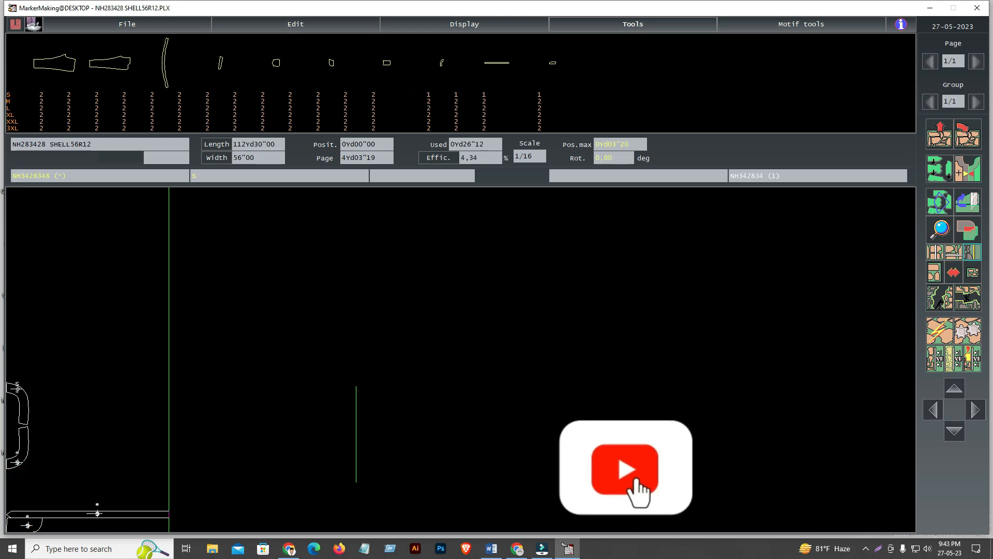
{"action": "left_click", "coordinate": [374, 94]}
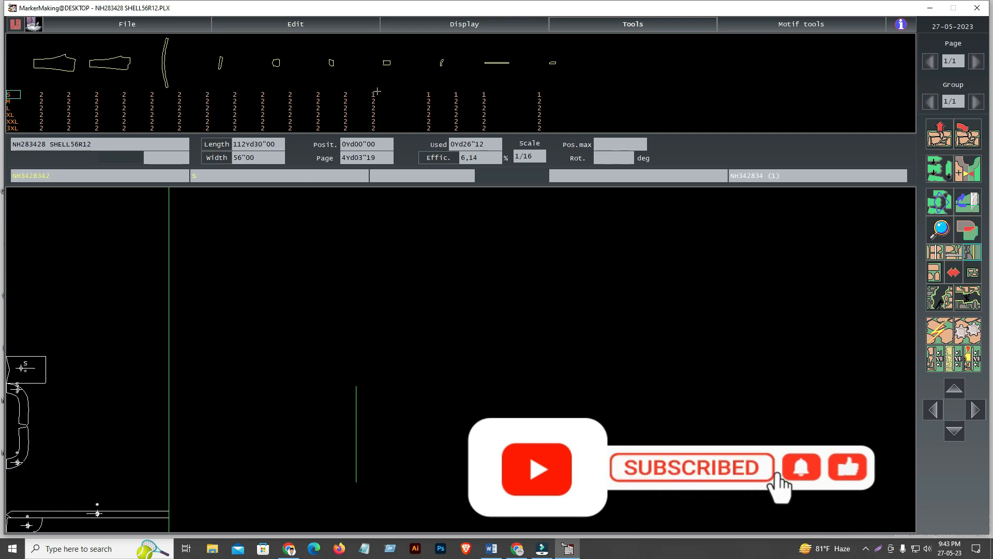
Place the two size S rounded pocket pieces and one pointed pocket, and spread them out in the free area
{"action": "left_click", "coordinate": [320, 93]}
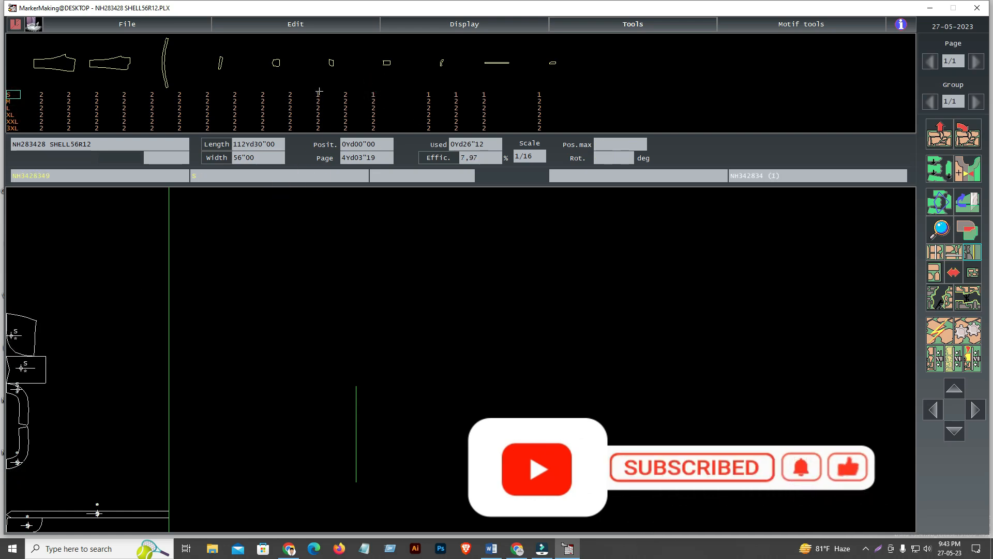
{"action": "left_click", "coordinate": [291, 92]}
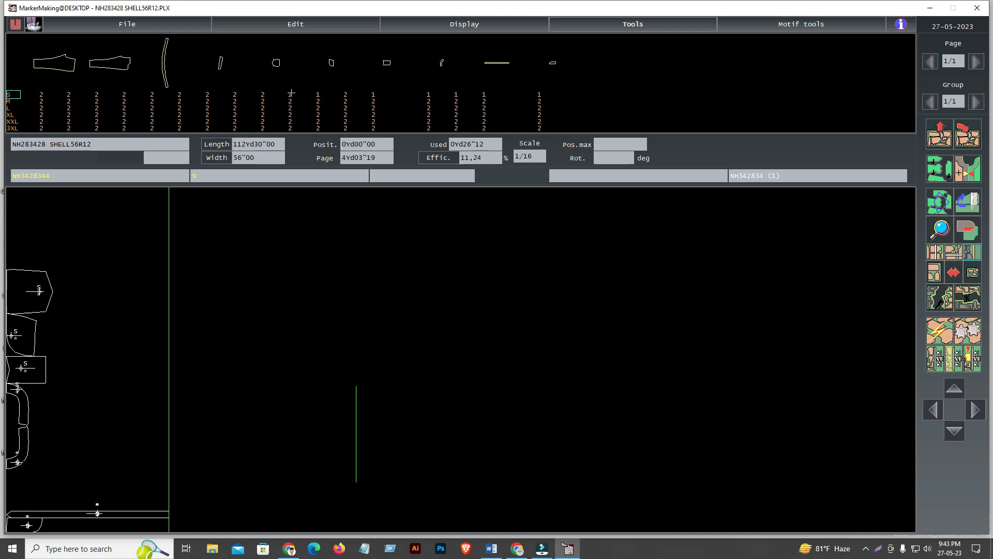
{"action": "left_click", "coordinate": [348, 91]}
{"action": "left_click", "coordinate": [21, 251]}
{"action": "key", "text": "space"}
{"action": "key", "text": "space"}
{"action": "left_click", "coordinate": [69, 428]}
{"action": "left_click", "coordinate": [27, 333]}
{"action": "left_click", "coordinate": [69, 472]}
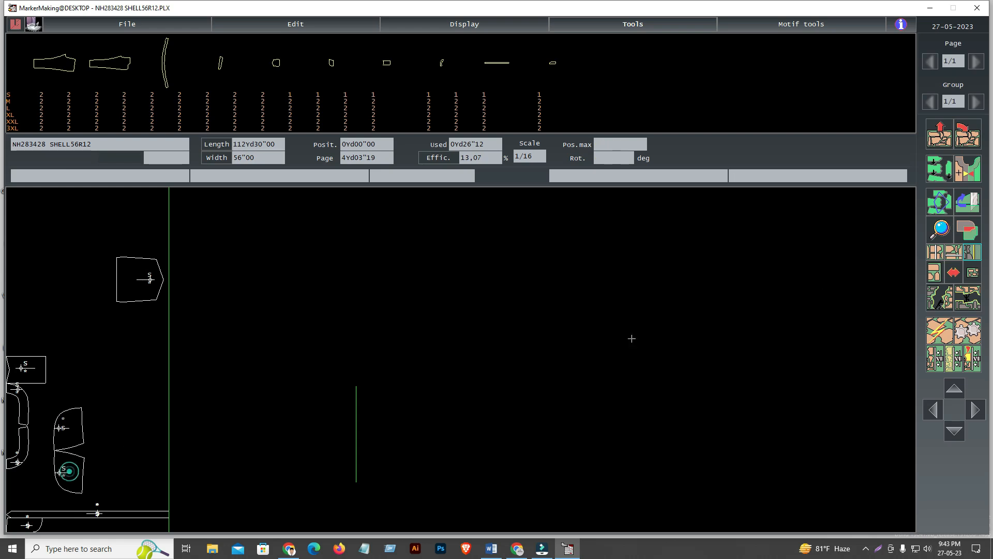
Place the other size S pointed pocket, both slanted strips and both long curved waistband pieces
{"action": "left_click", "coordinate": [262, 95]}
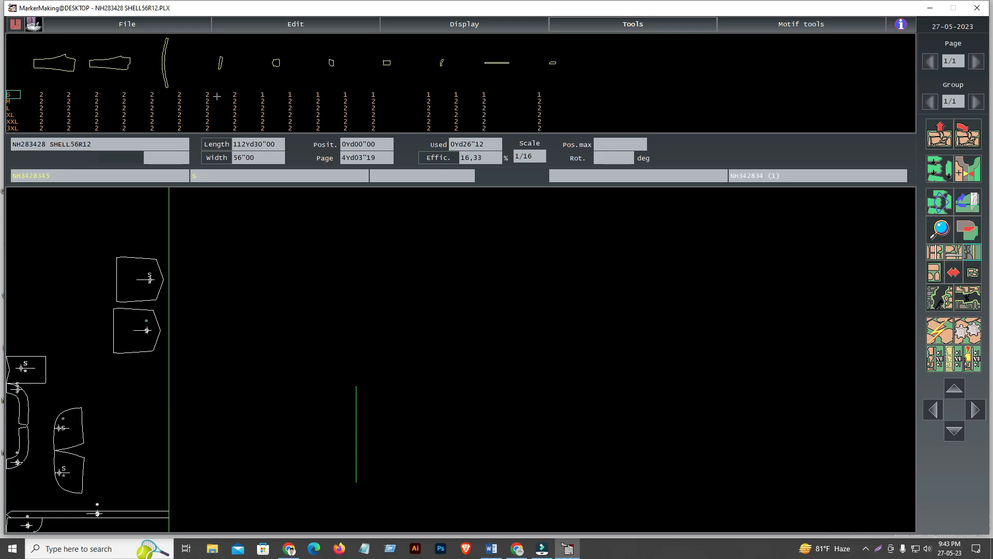
{"action": "left_click", "coordinate": [234, 93]}
{"action": "left_click", "coordinate": [208, 94]}
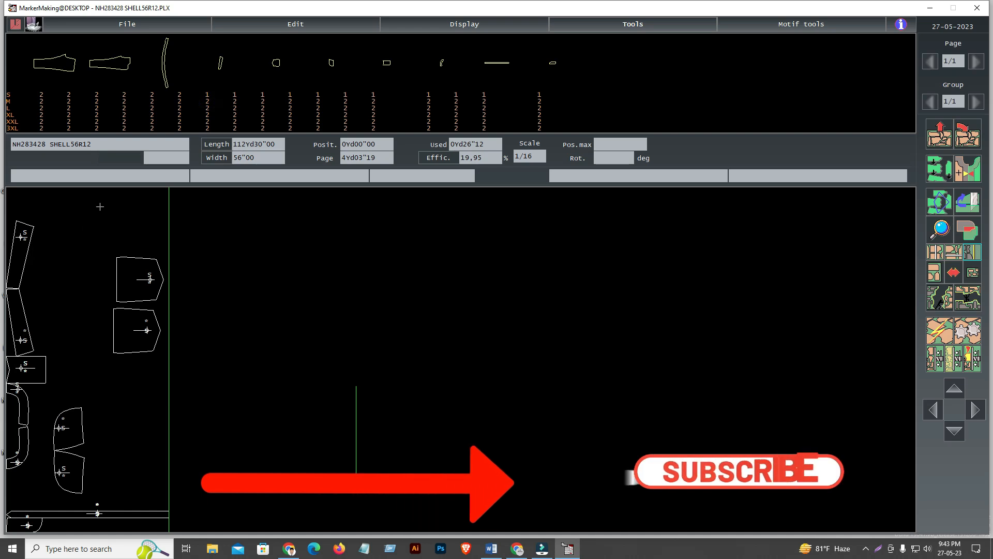
{"action": "left_click", "coordinate": [179, 94]}
{"action": "left_click", "coordinate": [151, 95]}
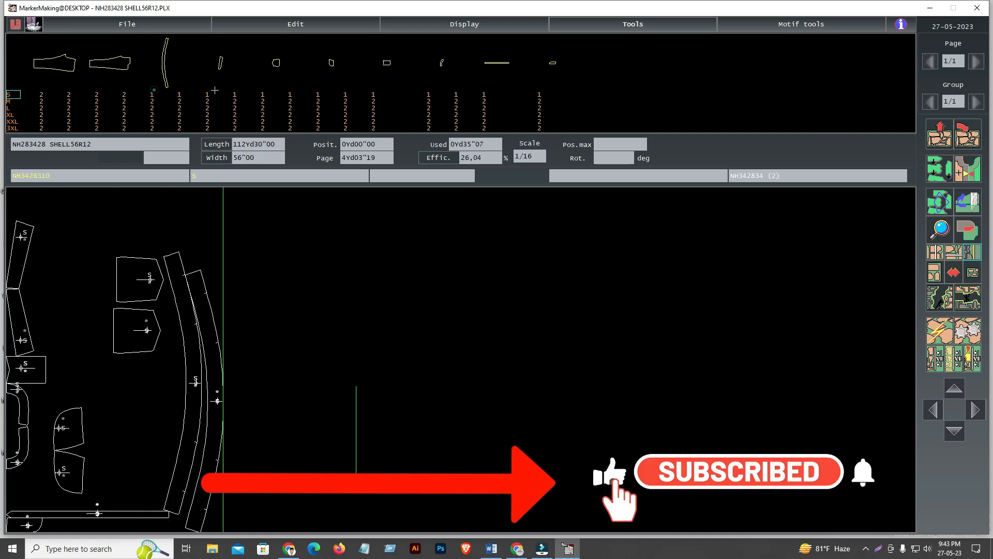
Place both size S pieces of the second, narrower leg pattern as a mirrored pair beyond the waistbands
{"action": "left_click", "coordinate": [124, 95]}
{"action": "left_click", "coordinate": [97, 94]}
{"action": "left_click_drag", "start_coordinate": [298, 272], "coordinate": [409, 400]}
{"action": "left_click_drag", "start_coordinate": [363, 483], "coordinate": [484, 306]}
{"action": "left_click", "coordinate": [440, 331]}
Place both size S pieces of the first, wider leg pattern as a mirrored pair beyond the narrow legs
{"action": "left_click", "coordinate": [69, 94]}
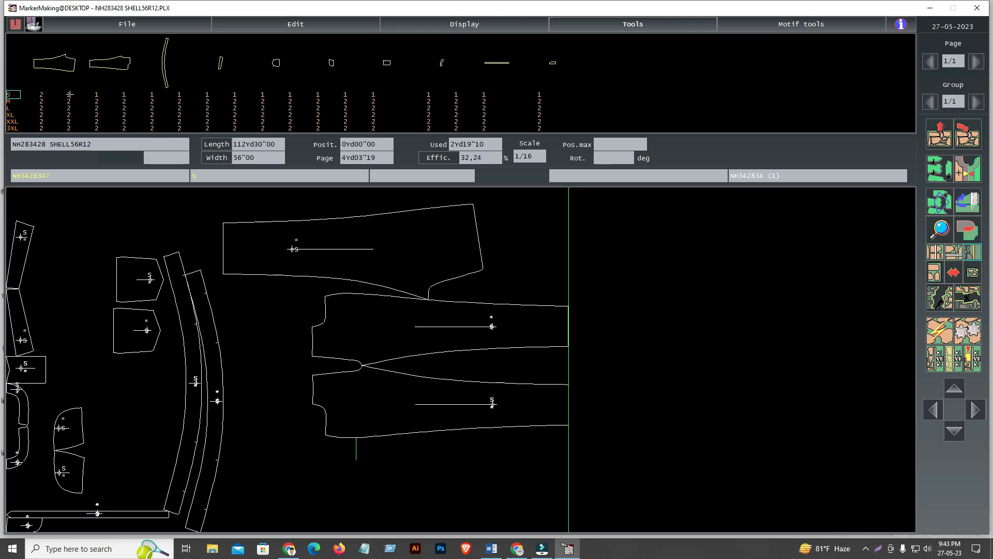
{"action": "left_click", "coordinate": [41, 95]}
{"action": "left_click", "coordinate": [781, 350]}
{"action": "left_click", "coordinate": [432, 254]}
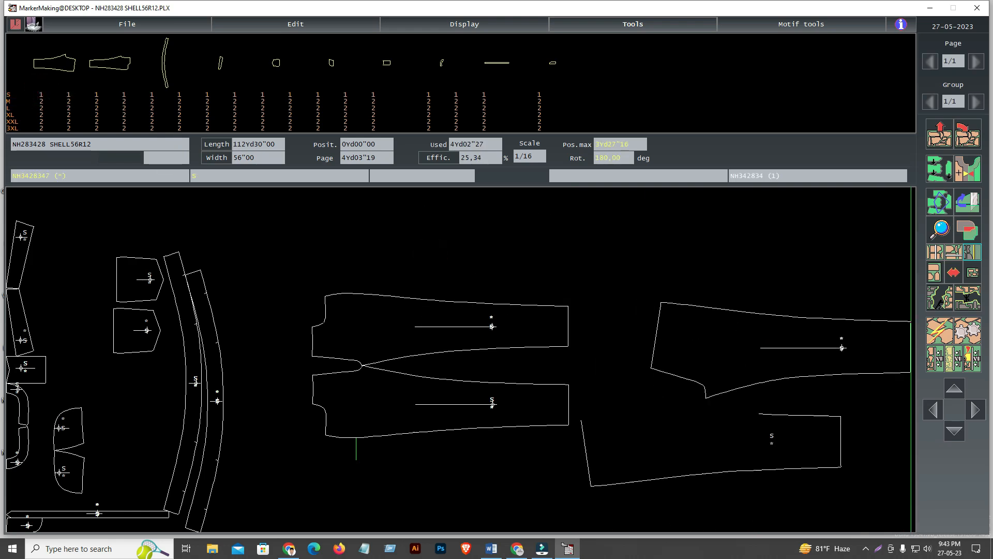
{"action": "right_click", "coordinate": [730, 453]}
{"action": "right_click", "coordinate": [741, 455]}
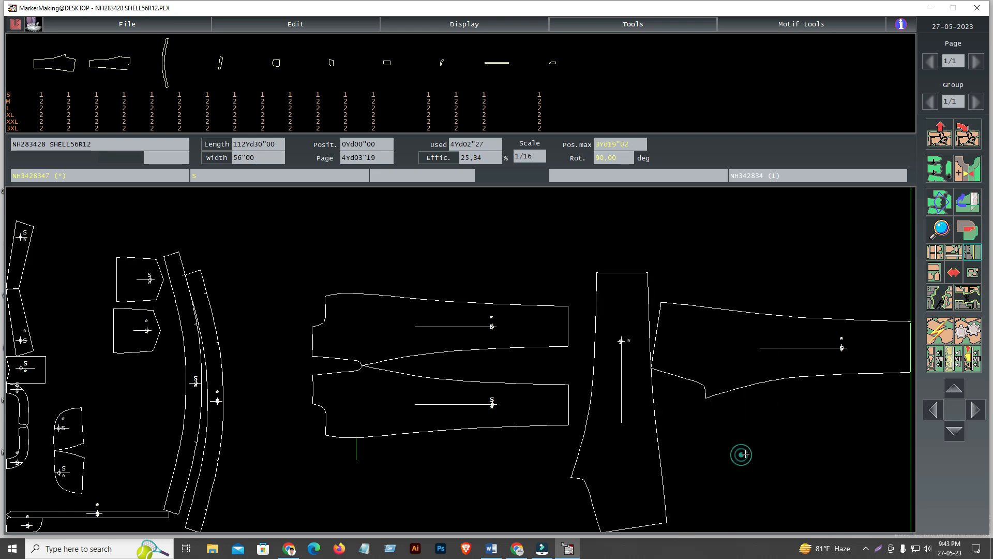
{"action": "left_click", "coordinate": [725, 341]}
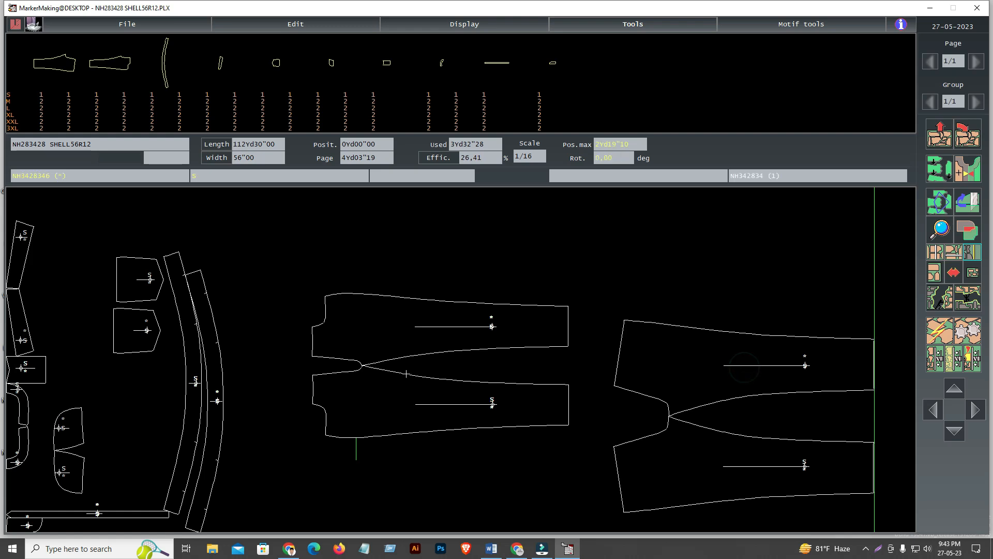
Move the two curved waistband pieces closer to the waist ends of the narrow legs
{"action": "left_click", "coordinate": [222, 396]}
{"action": "left_click", "coordinate": [191, 373]}
{"action": "left_click", "coordinate": [231, 371]}
Rotate both rounded pocket pieces 180 degrees and position each one at the waist end of a narrow leg
{"action": "left_click", "coordinate": [72, 428]}
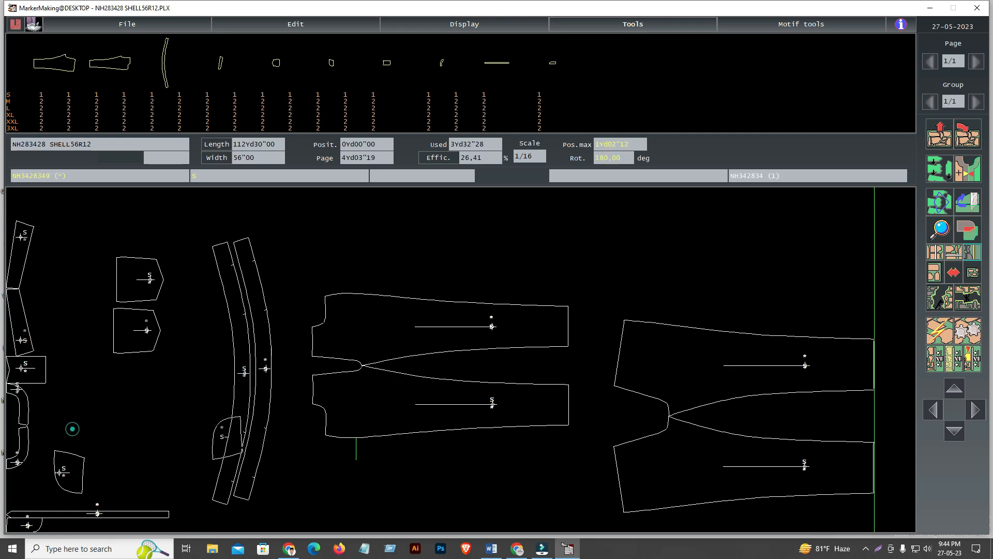
{"action": "key", "text": "space"}
{"action": "key", "text": "space"}
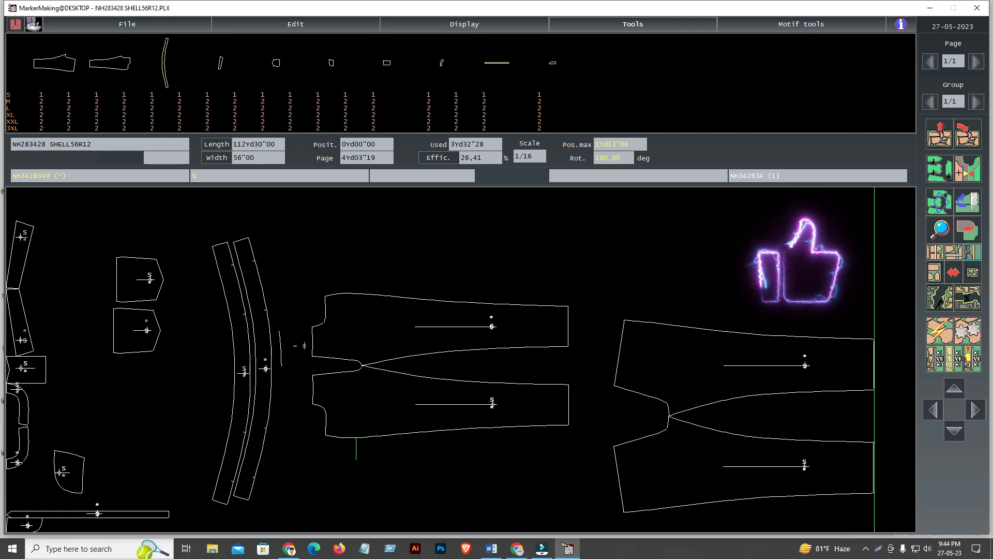
{"action": "left_click", "coordinate": [301, 309]}
{"action": "left_click", "coordinate": [71, 460]}
{"action": "key", "text": "space"}
{"action": "key", "text": "space"}
{"action": "left_click", "coordinate": [299, 420]}
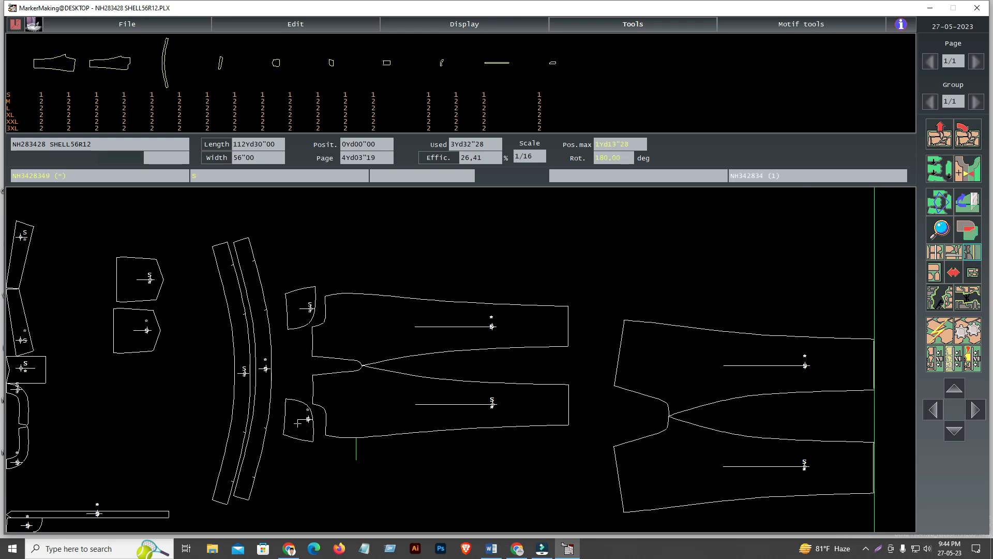
Move both pointed pocket pieces side by side above the upper wide leg
{"action": "left_click", "coordinate": [133, 322]}
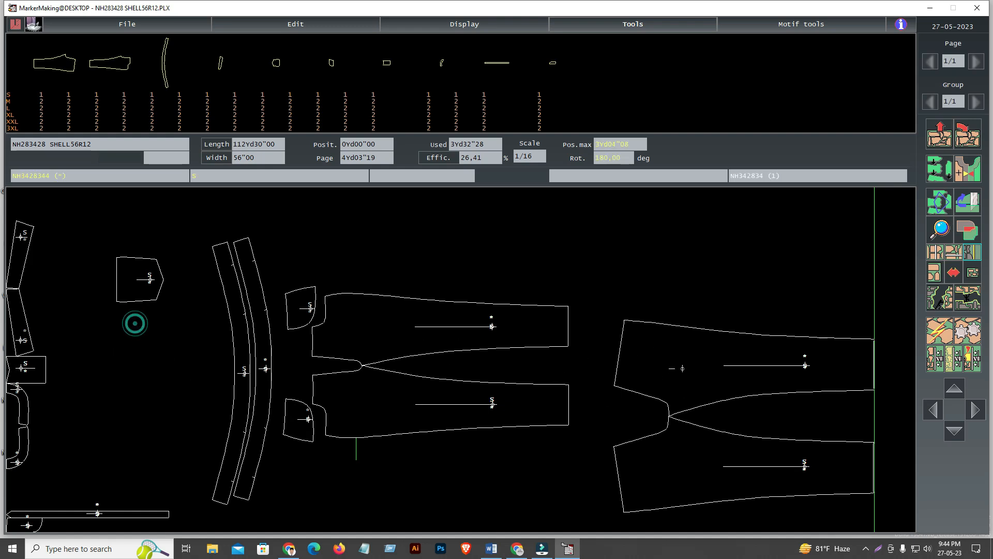
{"action": "left_click", "coordinate": [150, 279]}
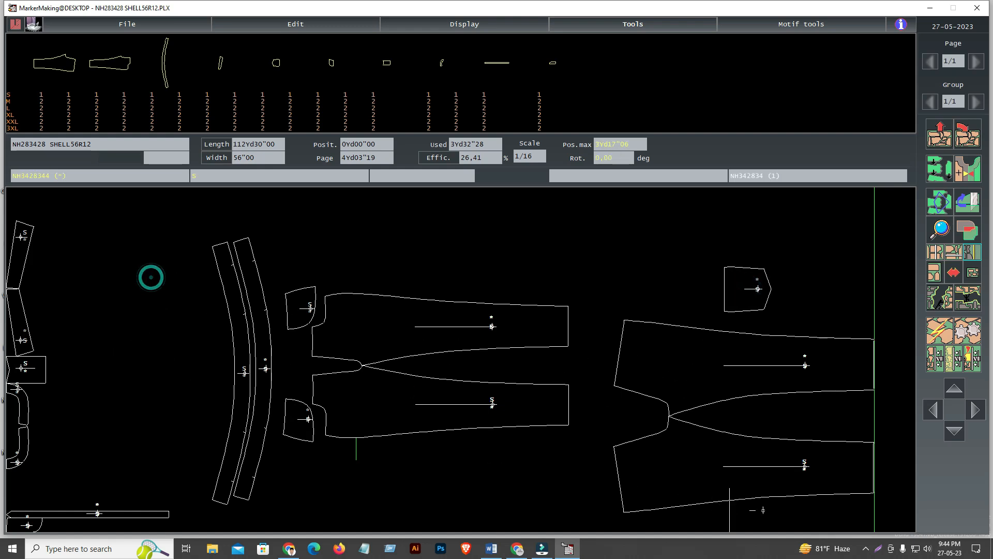
{"action": "left_click", "coordinate": [894, 496]}
{"action": "left_click", "coordinate": [819, 285]}
Move the two slanted strips against the waist edges of the wide legs, rotating the lower one 180 degrees
{"action": "left_click", "coordinate": [21, 326]}
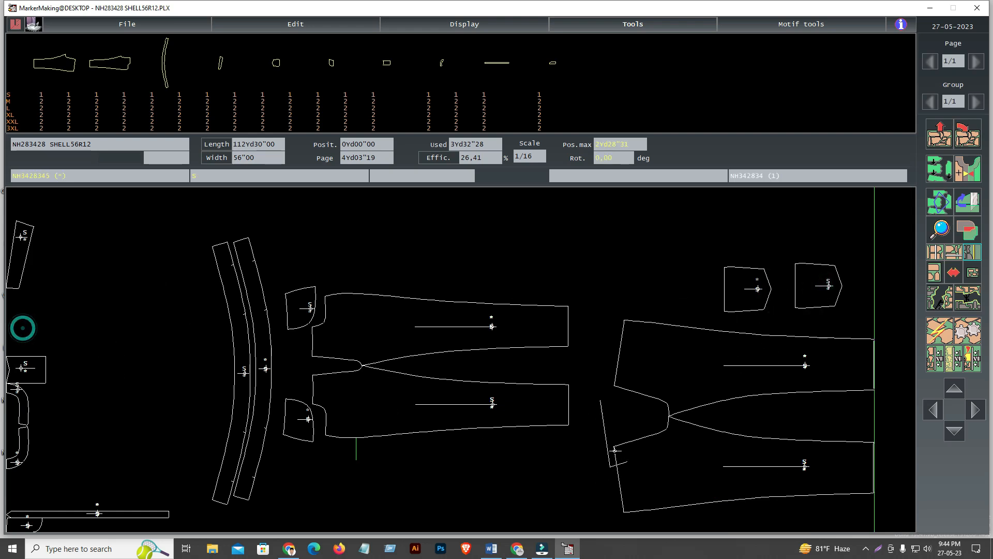
{"action": "key", "text": "space"}
{"action": "key", "text": "space"}
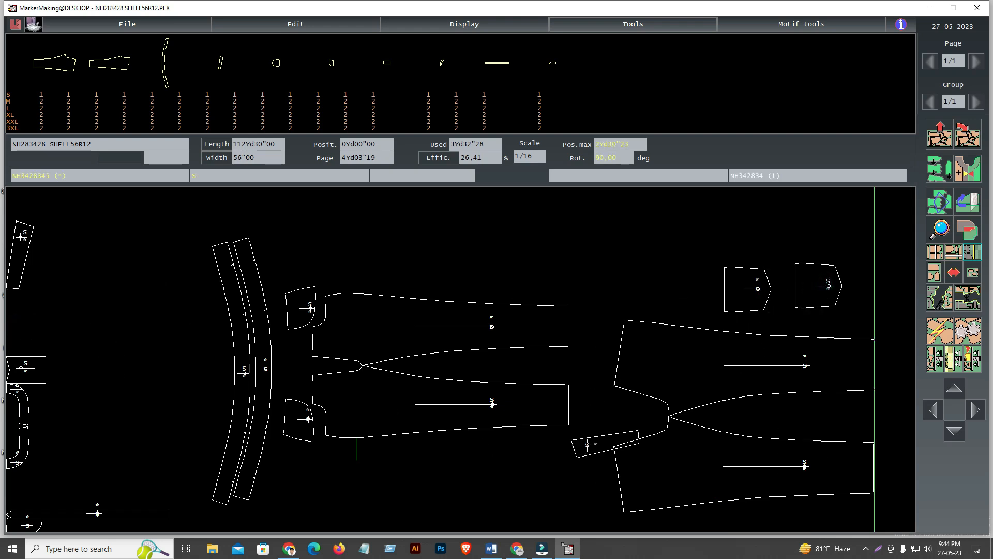
{"action": "left_click", "coordinate": [606, 464]}
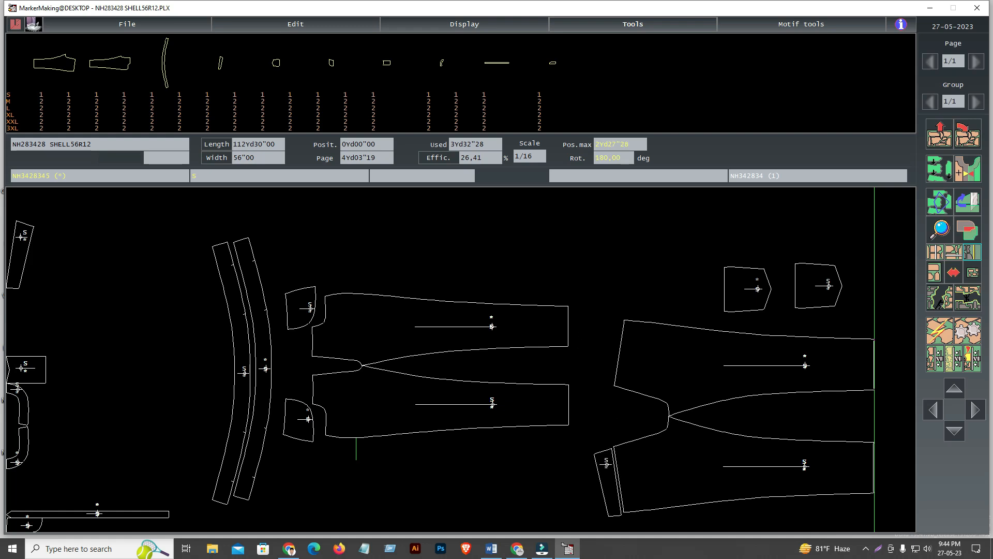
{"action": "left_click", "coordinate": [606, 477]}
{"action": "left_click", "coordinate": [16, 252]}
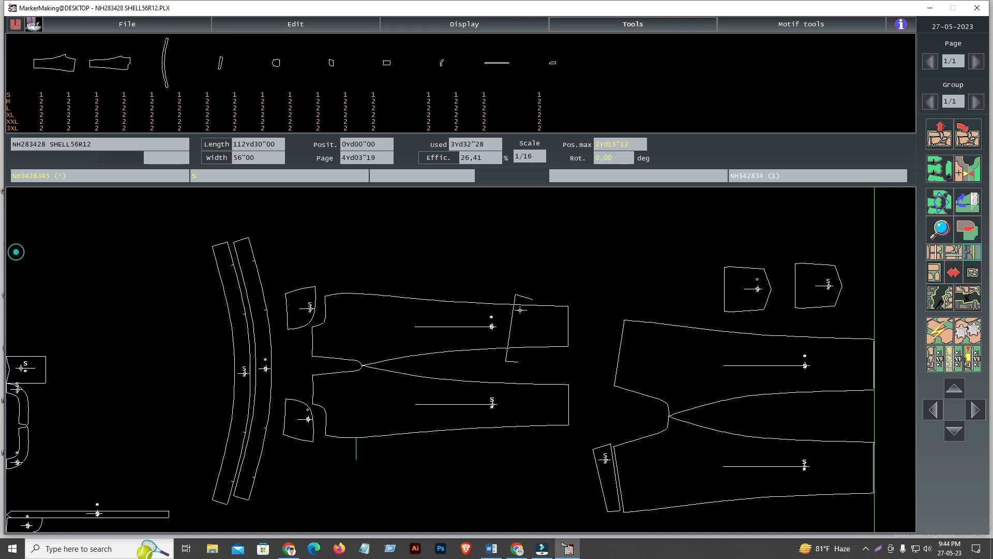
{"action": "left_click", "coordinate": [606, 352]}
Arrange the rectangular piece, small end piece, both curved facings and long narrow strip around the narrow legs
{"action": "left_click", "coordinate": [26, 369]}
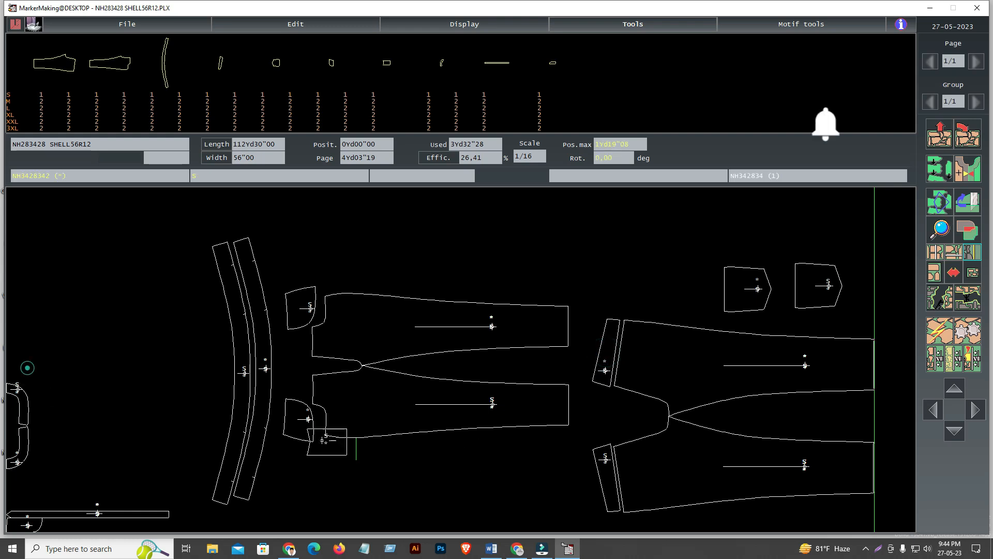
{"action": "left_click", "coordinate": [318, 472]}
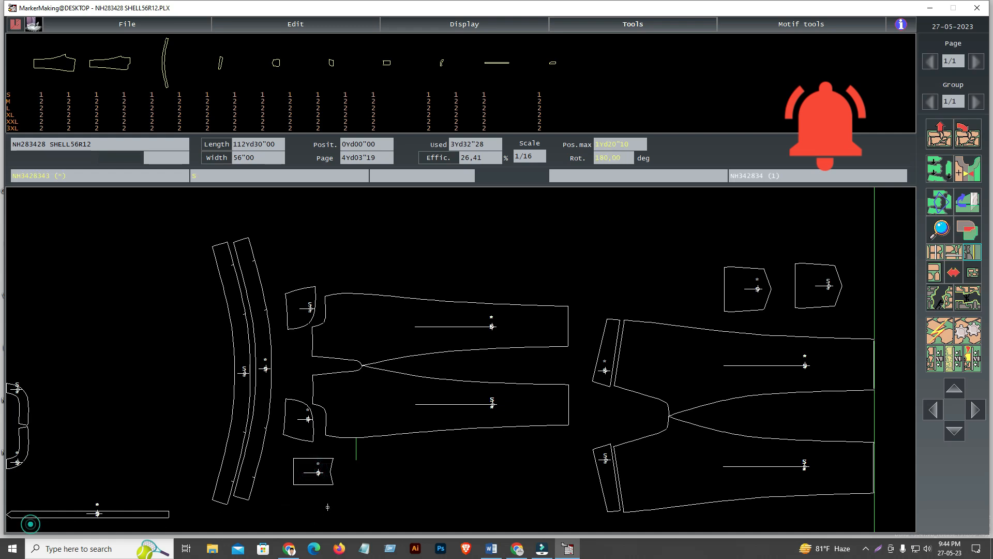
{"action": "left_click", "coordinate": [24, 440]}
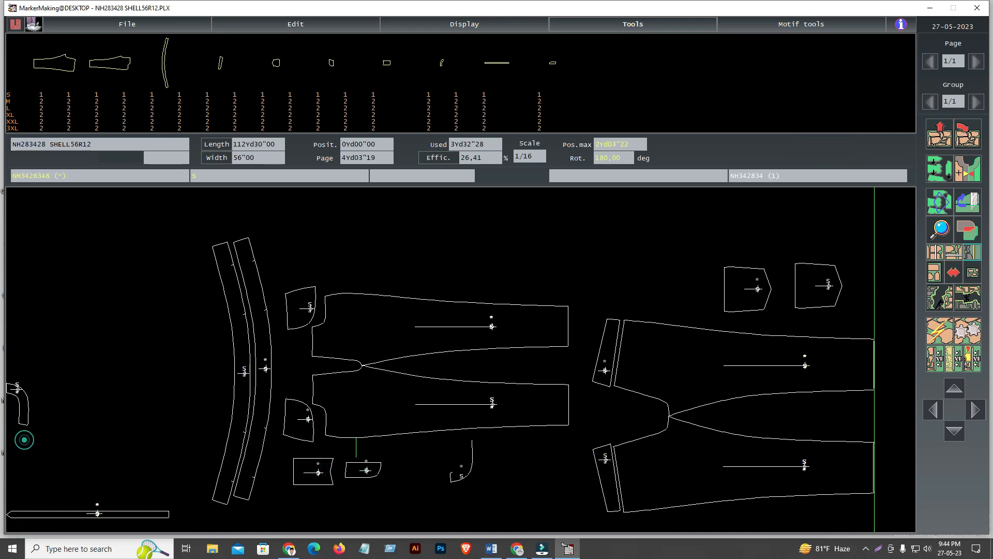
{"action": "left_click", "coordinate": [23, 399]}
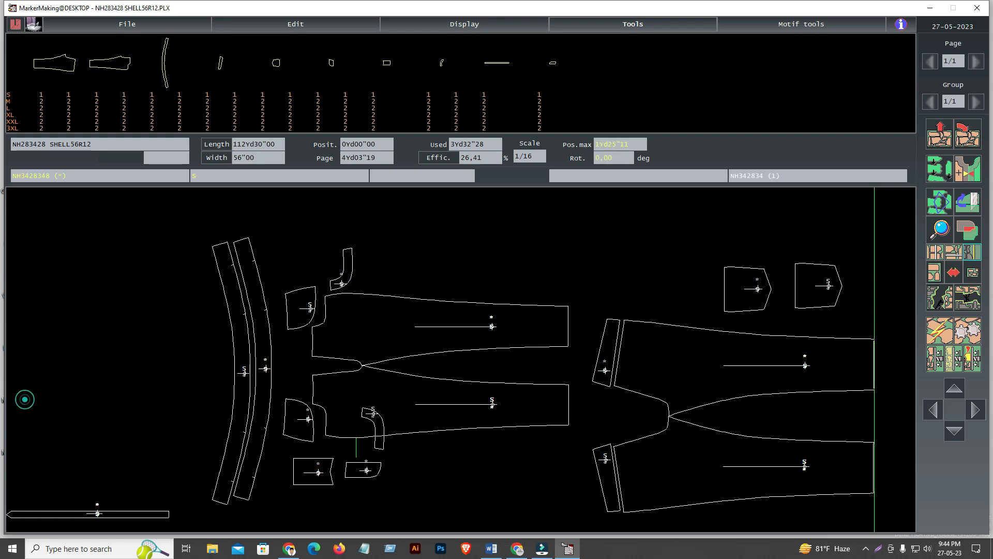
{"action": "left_click", "coordinate": [391, 463]}
{"action": "left_click", "coordinate": [74, 513]}
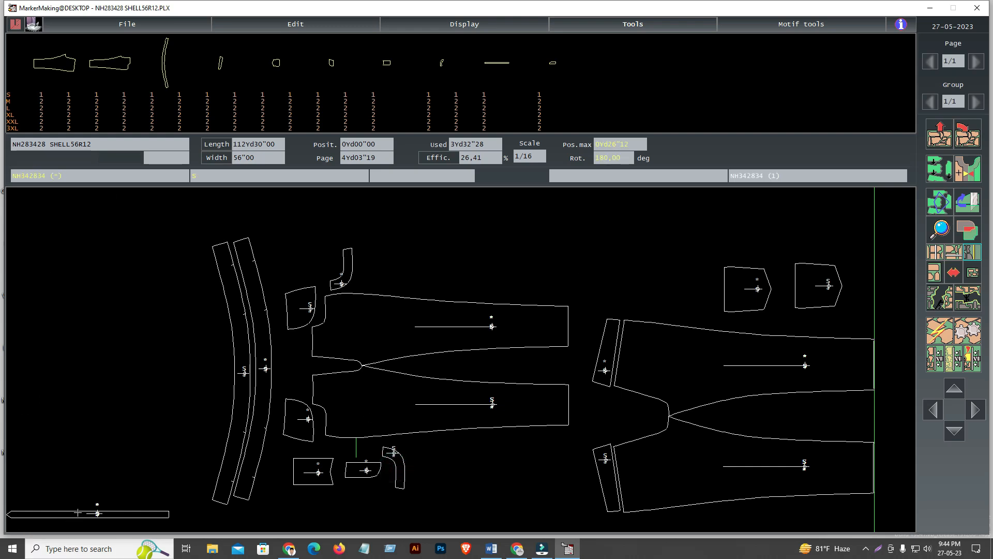
{"action": "left_click", "coordinate": [481, 271]}
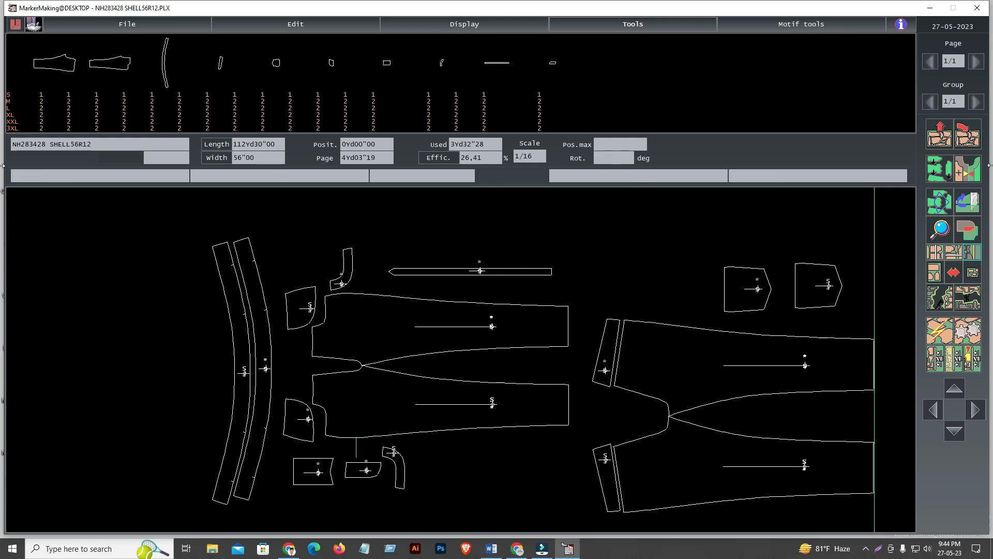
Remove all placed pieces from the marker
{"action": "left_click", "coordinate": [940, 134]}
{"action": "left_click", "coordinate": [599, 302]}
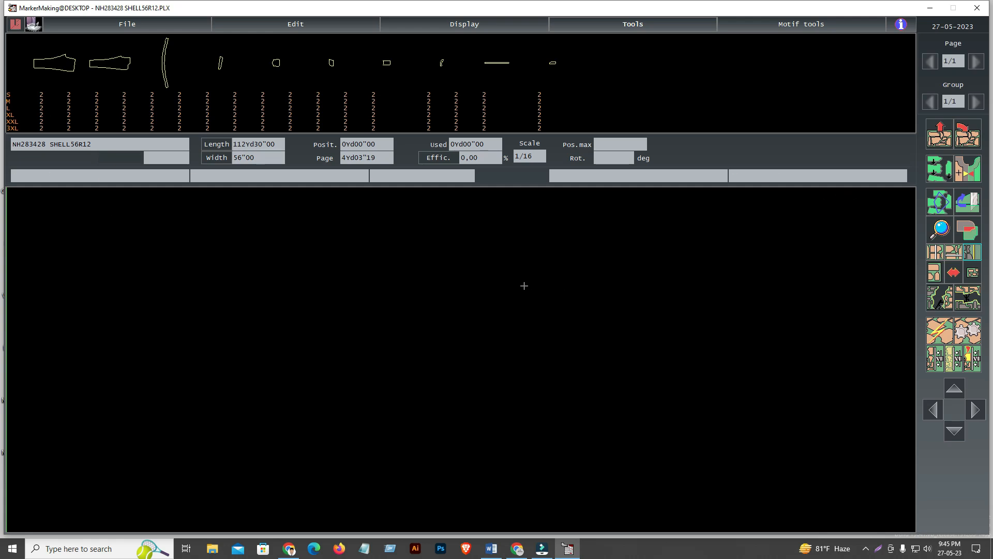
In the marker's general settings, cross out the first two constraint options and the piece rotation constraint
{"action": "key", "text": "ctrl+g"}
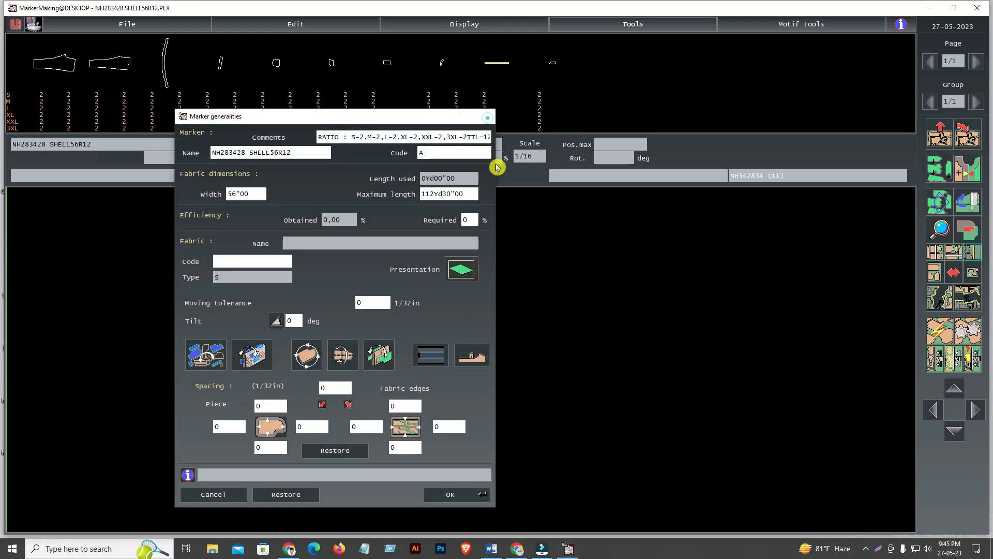
{"action": "left_click", "coordinate": [484, 115]}
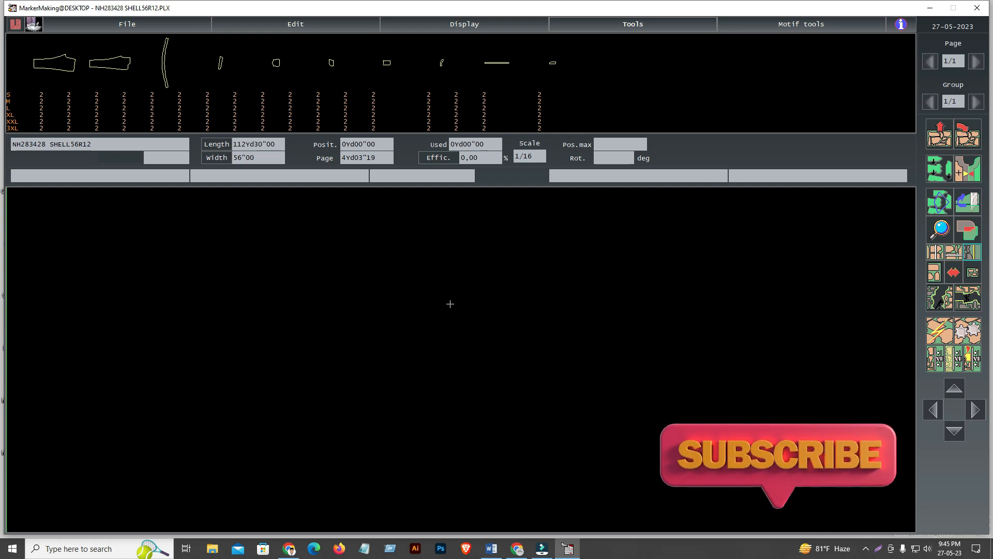
{"action": "key", "text": "ctrl+g"}
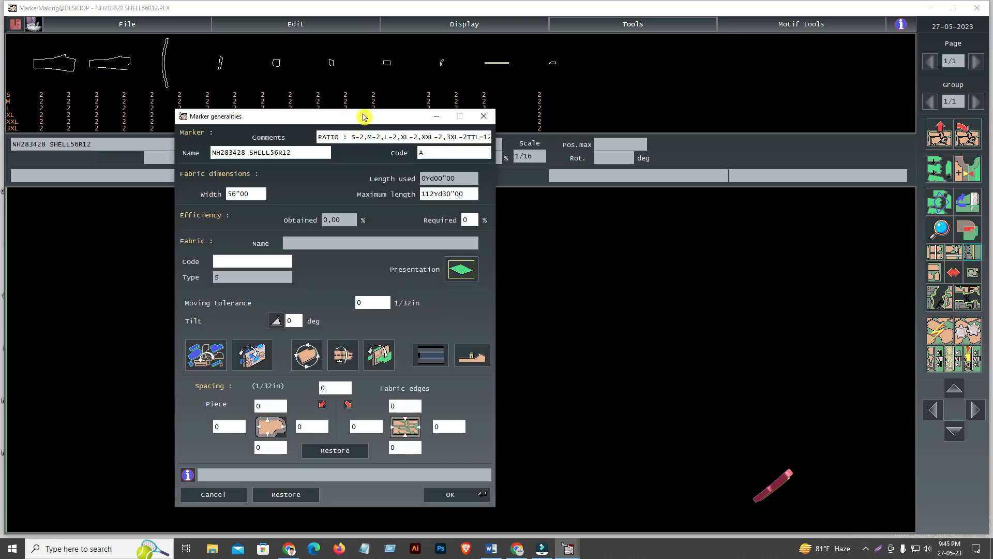
{"action": "left_click_drag", "start_coordinate": [365, 117], "coordinate": [523, 102]}
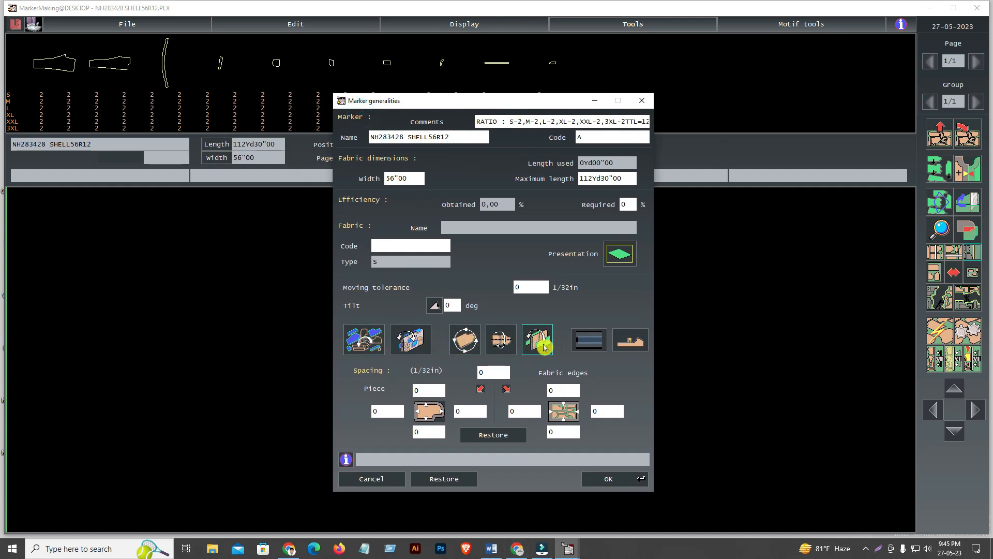
{"action": "left_click", "coordinate": [375, 344]}
{"action": "left_click", "coordinate": [411, 340]}
{"action": "left_click", "coordinate": [465, 342]}
{"action": "left_click", "coordinate": [464, 339]}
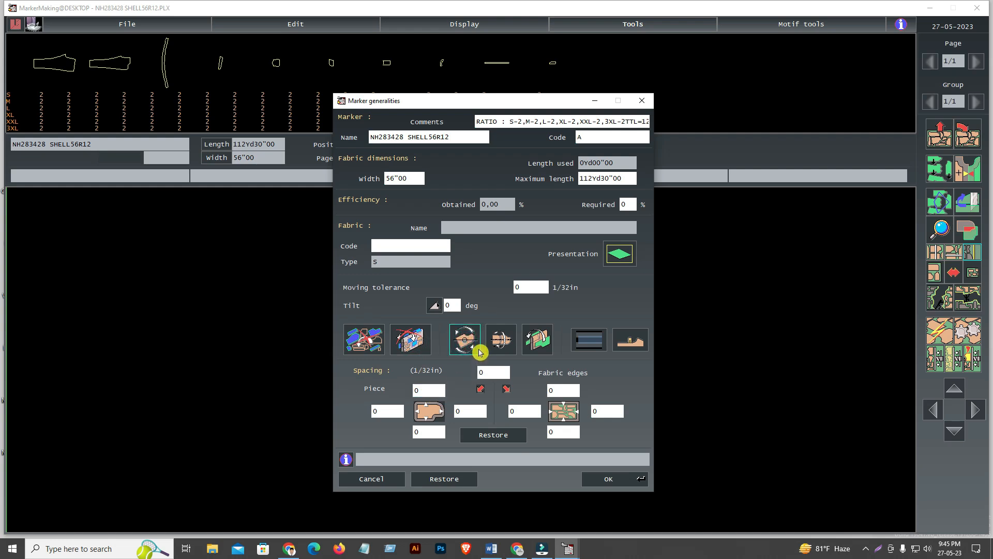
{"action": "left_click", "coordinate": [467, 345]}
{"action": "left_click", "coordinate": [467, 344]}
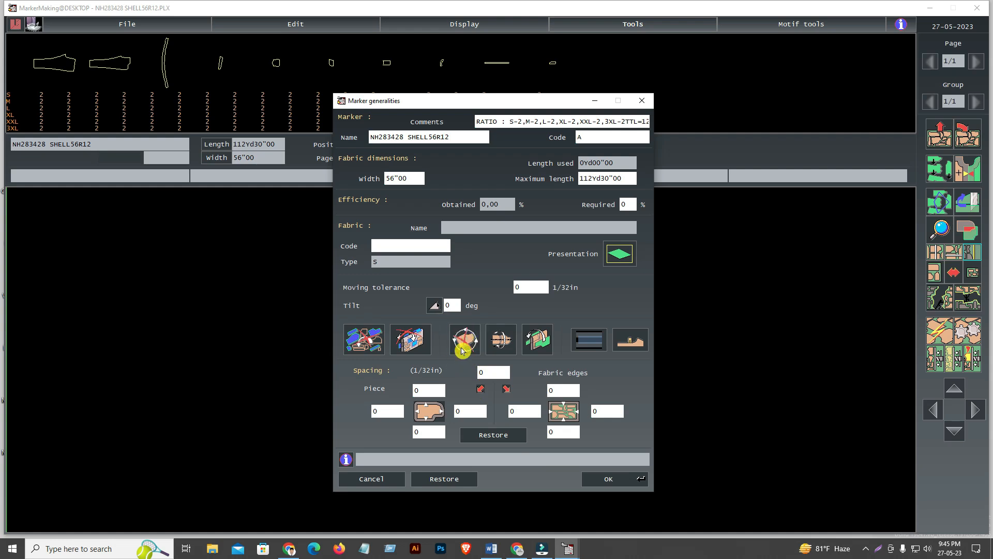
Cross out the piece flipping constraint, set the folding option to its crossed-out choice, and accept the marker's general settings
{"action": "left_click", "coordinate": [501, 344]}
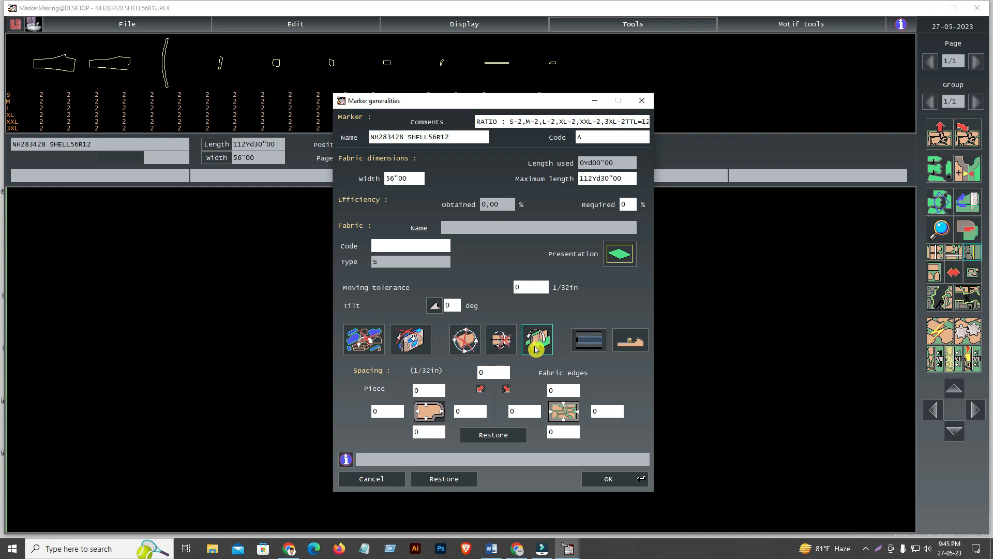
{"action": "left_click", "coordinate": [462, 343]}
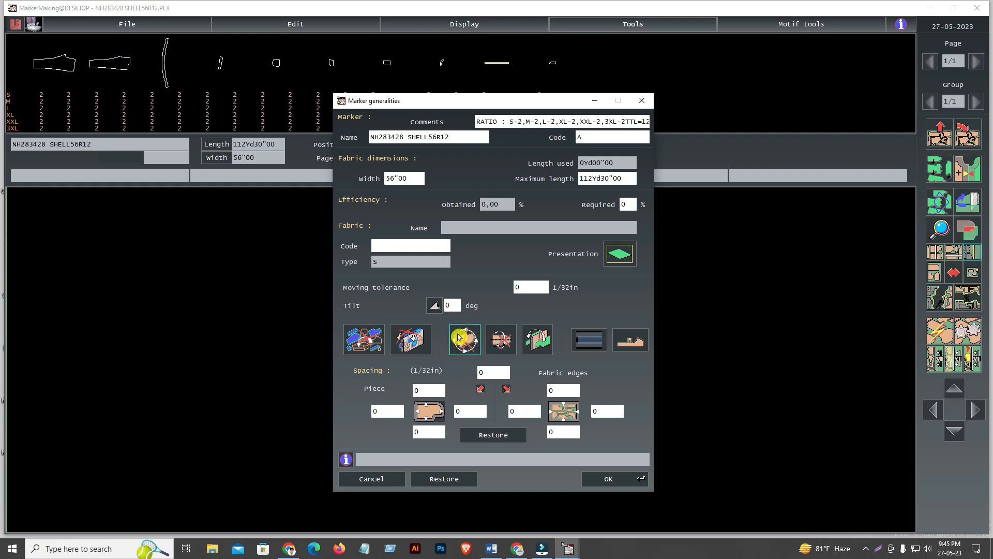
{"action": "left_click", "coordinate": [535, 343]}
{"action": "left_click", "coordinate": [579, 148]}
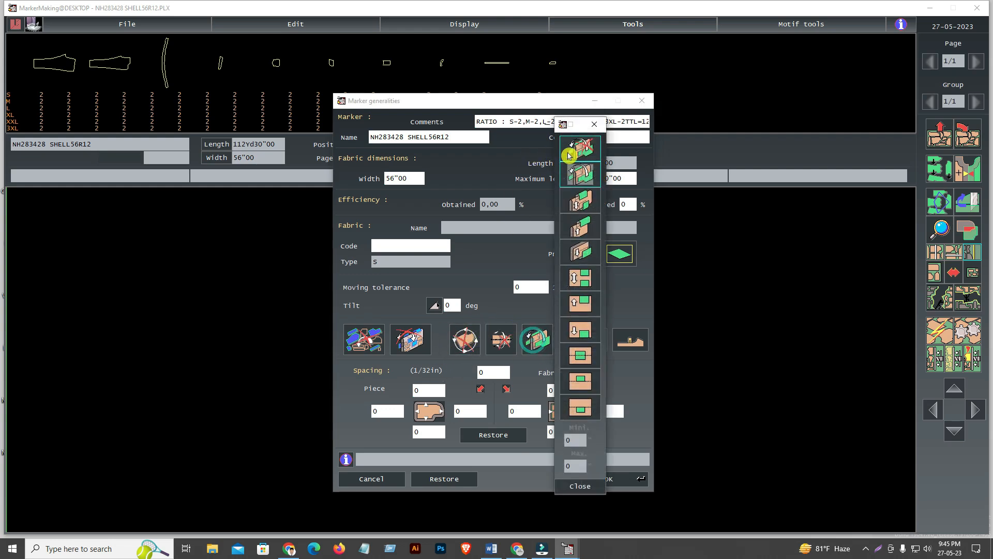
{"action": "left_click", "coordinate": [582, 488]}
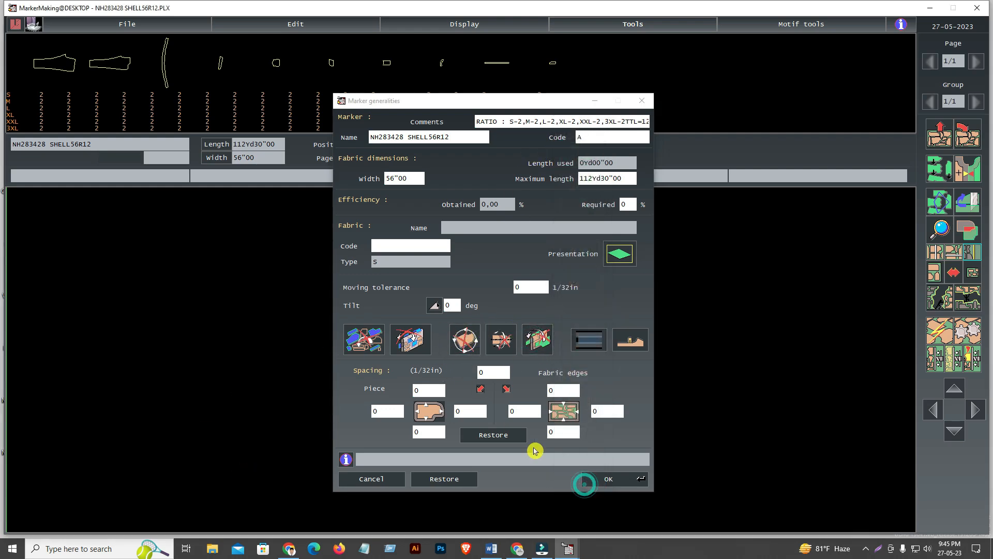
{"action": "left_click", "coordinate": [608, 479]}
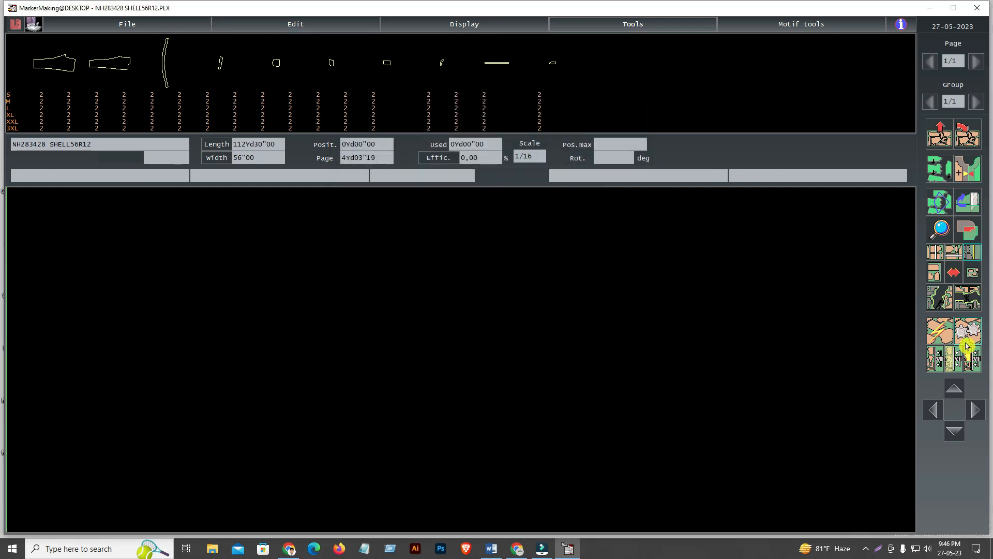
Set the stop test for automatic finishing to 1 min and run the automatic placement of all pieces
{"action": "left_click", "coordinate": [969, 332]}
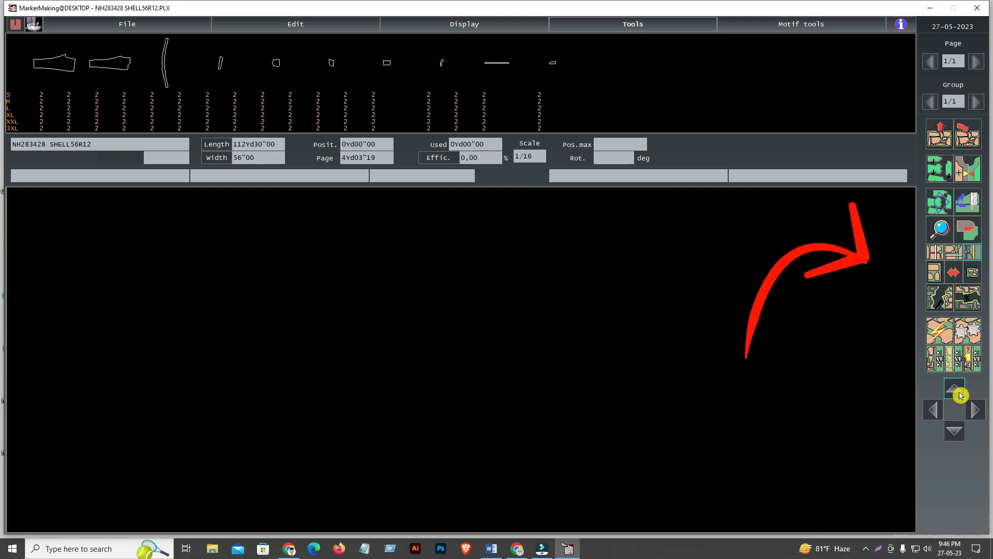
{"action": "right_click", "coordinate": [972, 330]}
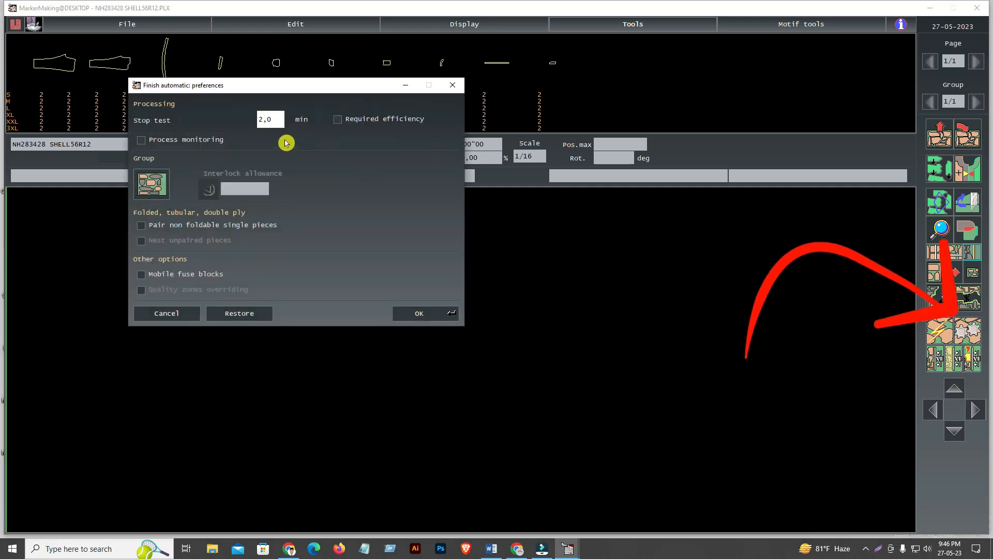
{"action": "left_click", "coordinate": [273, 118]}
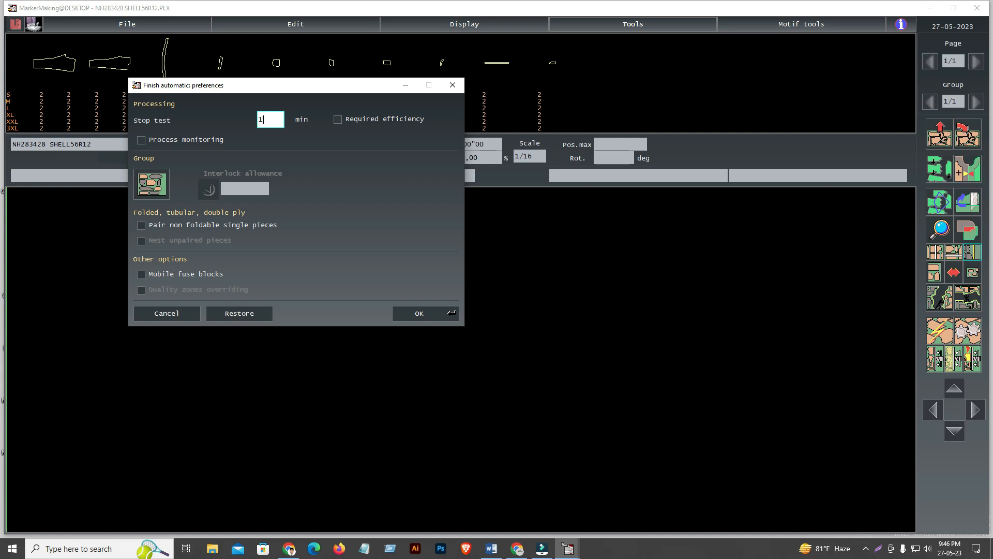
{"action": "left_click", "coordinate": [426, 313]}
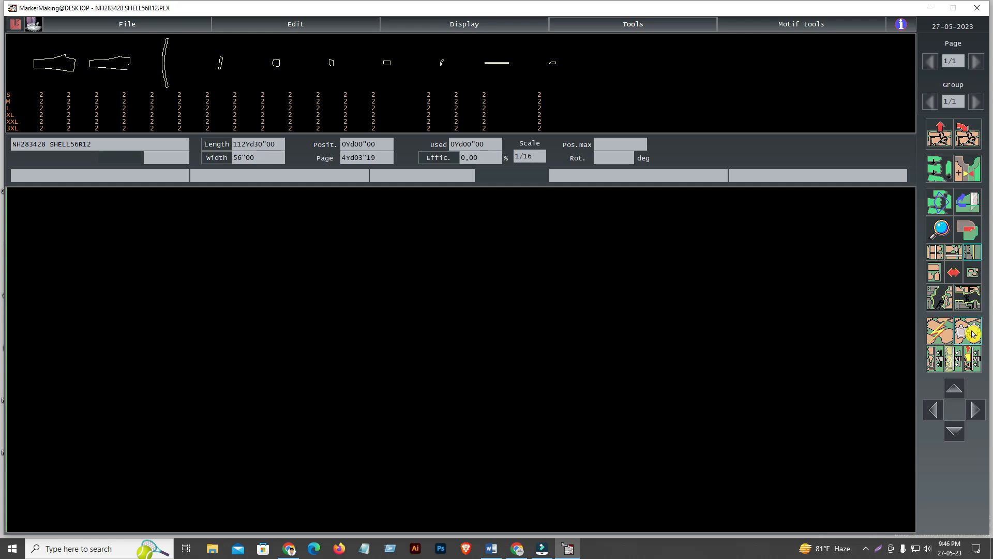
{"action": "left_click", "coordinate": [973, 334]}
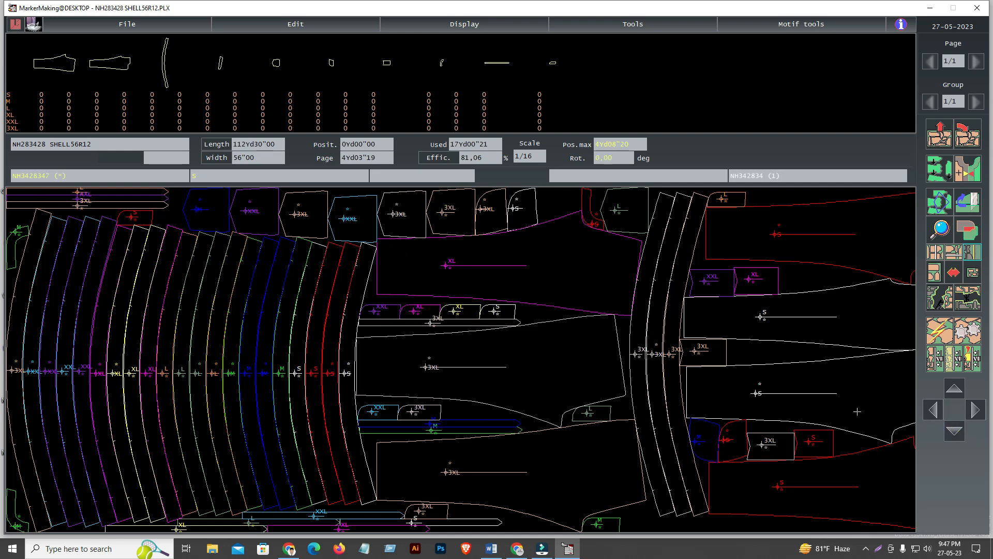
Examine the automatically nested marker from end to end and display its whole length at once
{"action": "left_click", "coordinate": [976, 412]}
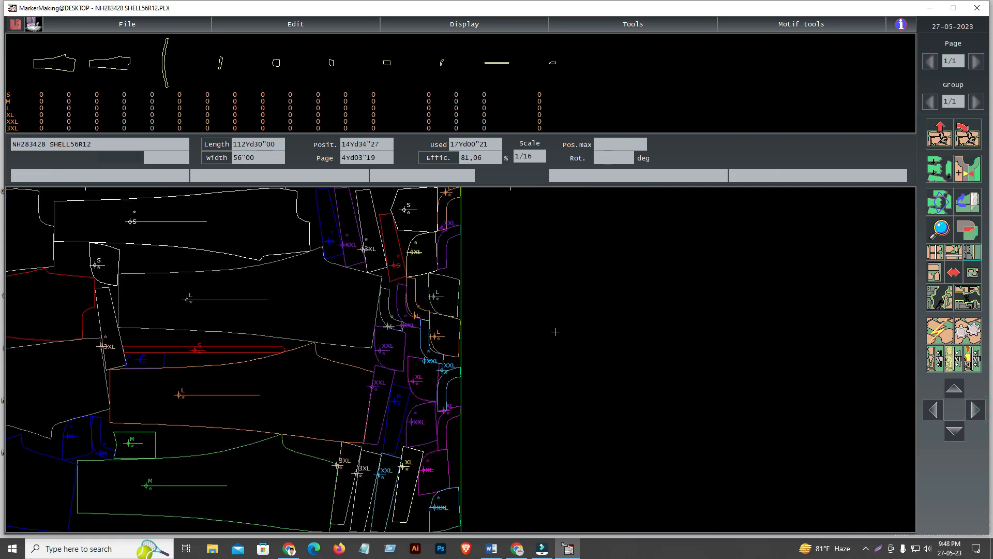
{"action": "left_click", "coordinate": [935, 411]}
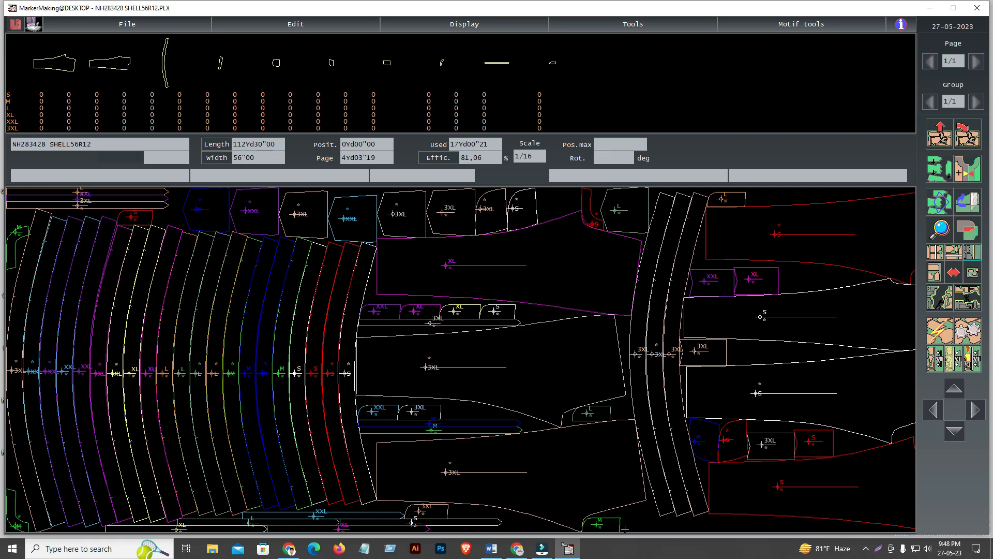
{"action": "scroll", "coordinate": [625, 528], "scroll_direction": "down", "scroll_amount": 3}
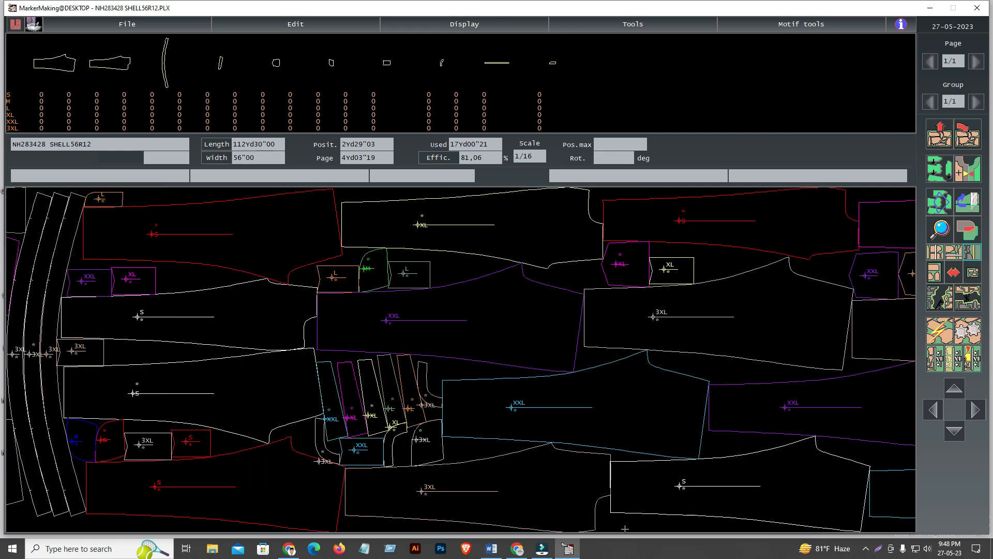
{"action": "scroll", "coordinate": [625, 529], "scroll_direction": "down", "scroll_amount": 6}
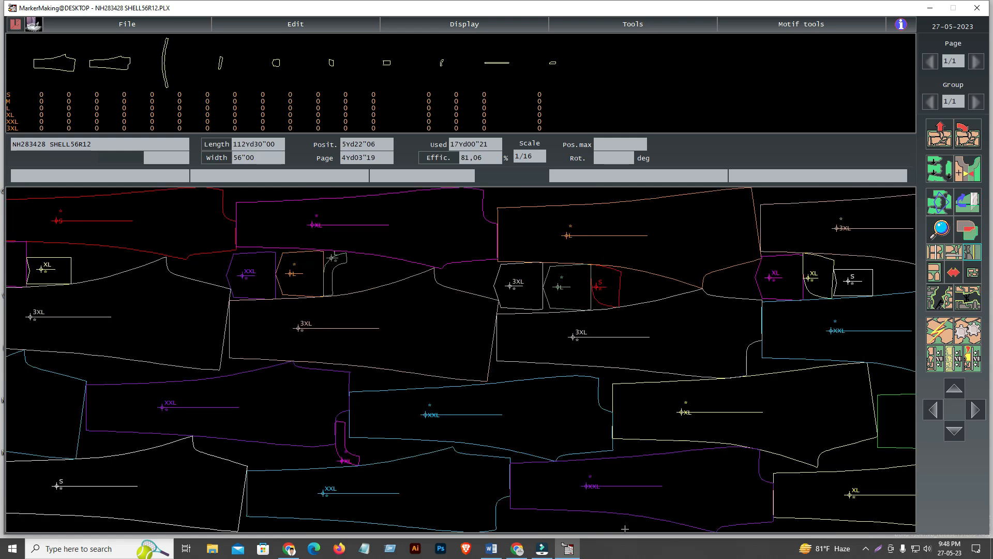
{"action": "scroll", "coordinate": [625, 529], "scroll_direction": "down", "scroll_amount": 6}
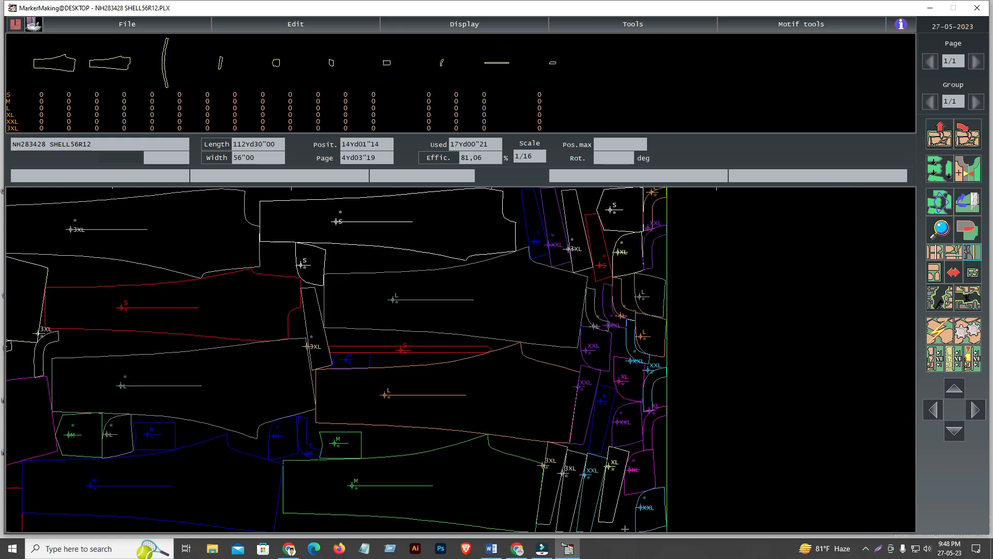
{"action": "scroll", "coordinate": [625, 529], "scroll_direction": "down", "scroll_amount": 3}
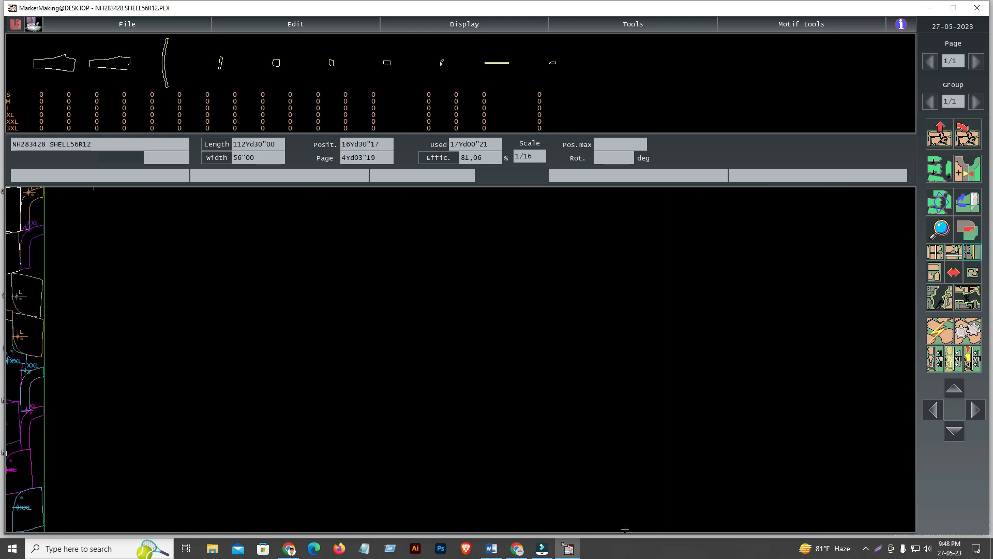
{"action": "scroll", "coordinate": [625, 529], "scroll_direction": "up", "scroll_amount": 8}
{"action": "scroll", "coordinate": [625, 529], "scroll_direction": "up", "scroll_amount": 8}
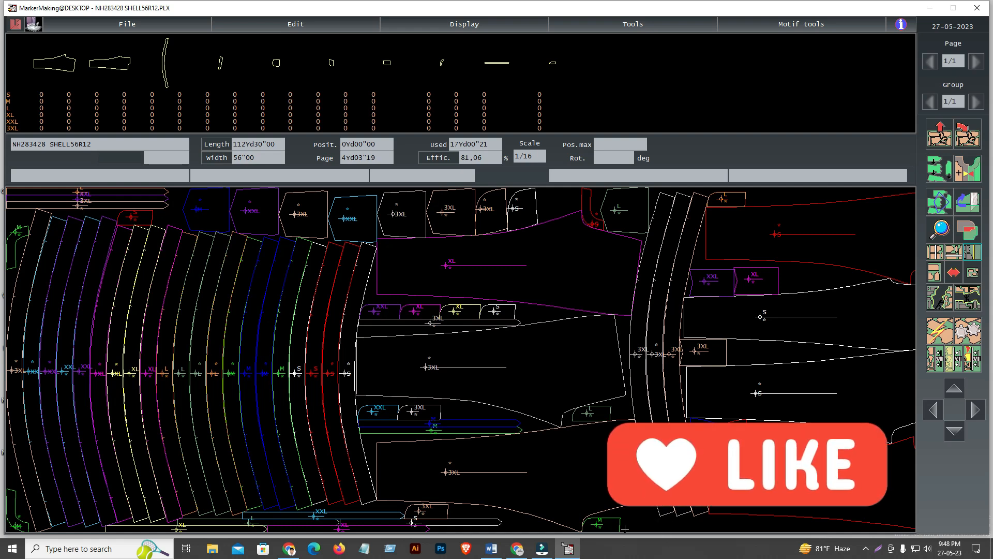
{"action": "scroll", "coordinate": [625, 528], "scroll_direction": "down", "scroll_amount": 5}
{"action": "scroll", "coordinate": [624, 529], "scroll_direction": "down", "scroll_amount": 5}
{"action": "scroll", "coordinate": [625, 529], "scroll_direction": "up", "scroll_amount": 10}
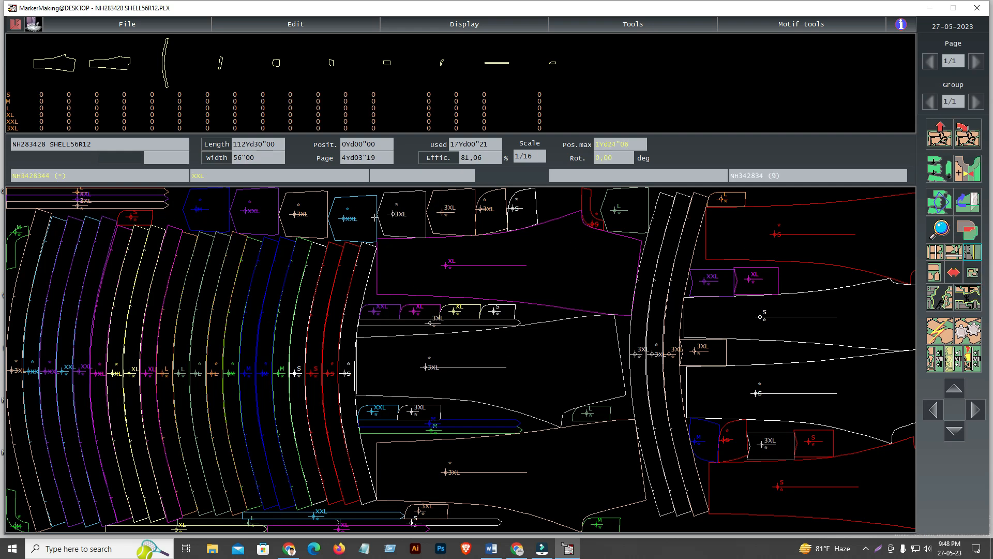
{"action": "left_click", "coordinate": [975, 276]}
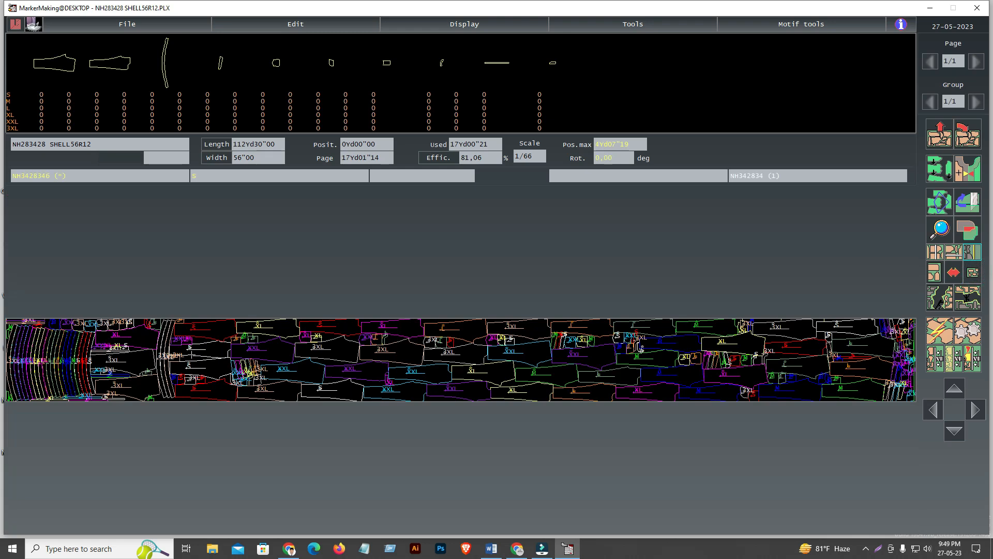